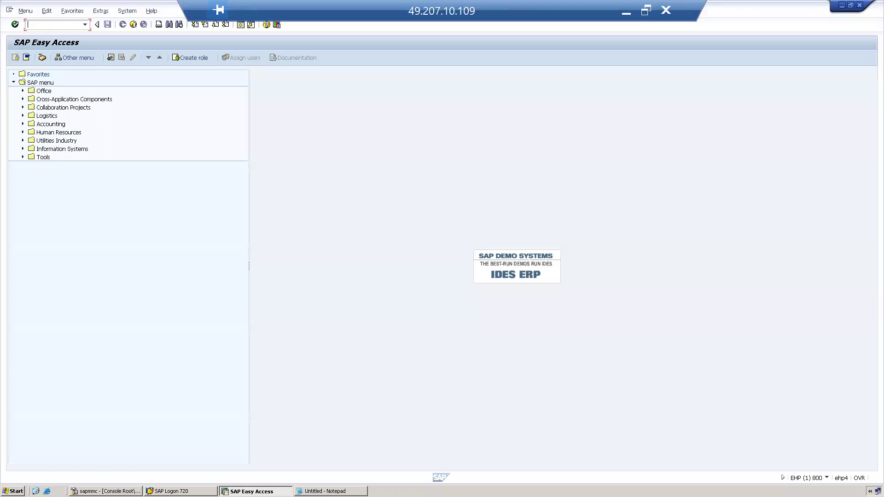
- Return to SAP, run RZ04 and start creating a new operation mode
{"action": "key", "text": "alt+Tab"}
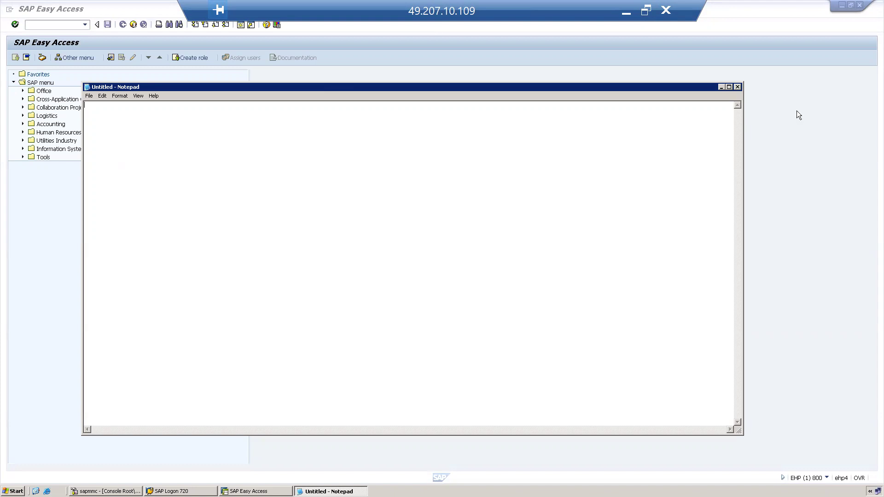
{"action": "left_click", "coordinate": [721, 87]}
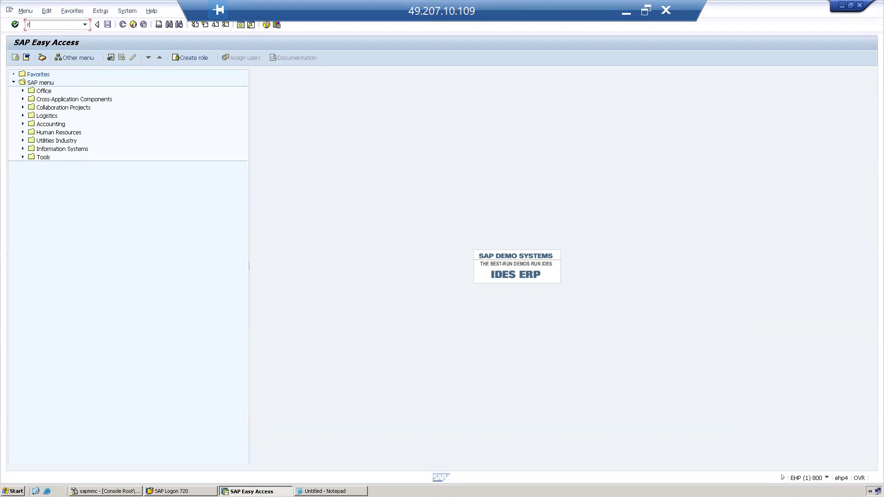
{"action": "type", "text": "rz04"}
{"action": "key", "text": "Return"}
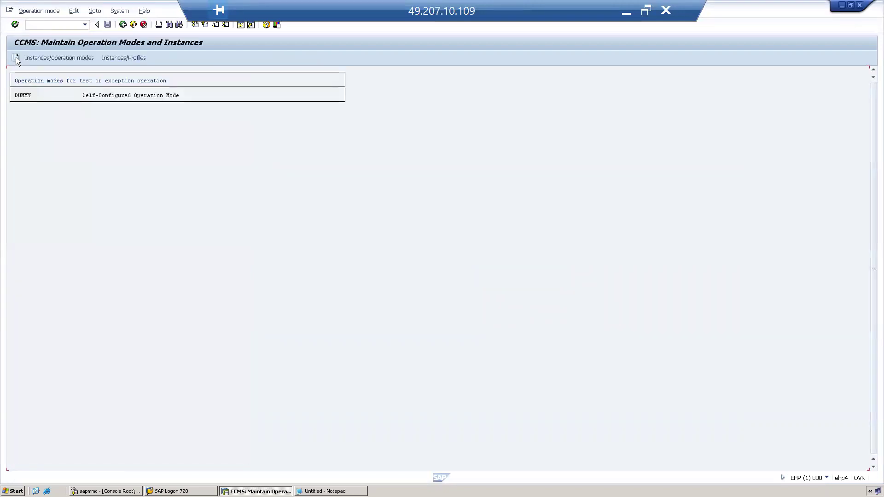
{"action": "left_click", "coordinate": [16, 58]}
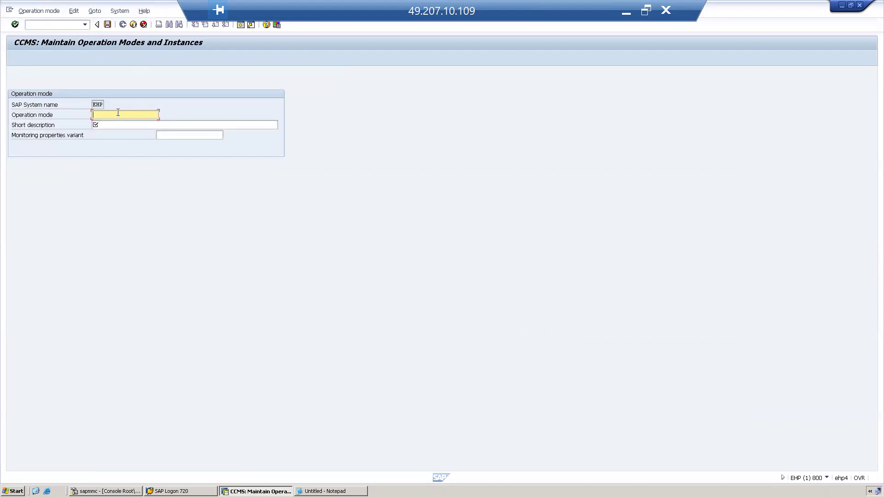
- Save operation mode 'Day' described 'to utilize maximum number of work process', copying the description
{"action": "type", "text": "Day"}
{"action": "left_click", "coordinate": [197, 129]}
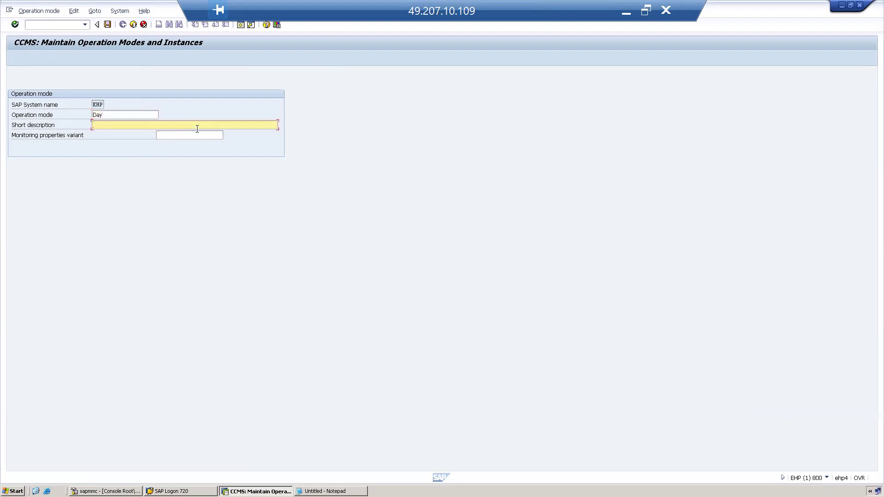
{"action": "type", "text": "to utilize maximum number of work process"}
{"action": "left_click_drag", "start_coordinate": [209, 125], "coordinate": [85, 127]}
{"action": "key", "text": "ctrl+c"}
{"action": "left_click", "coordinate": [106, 24]}
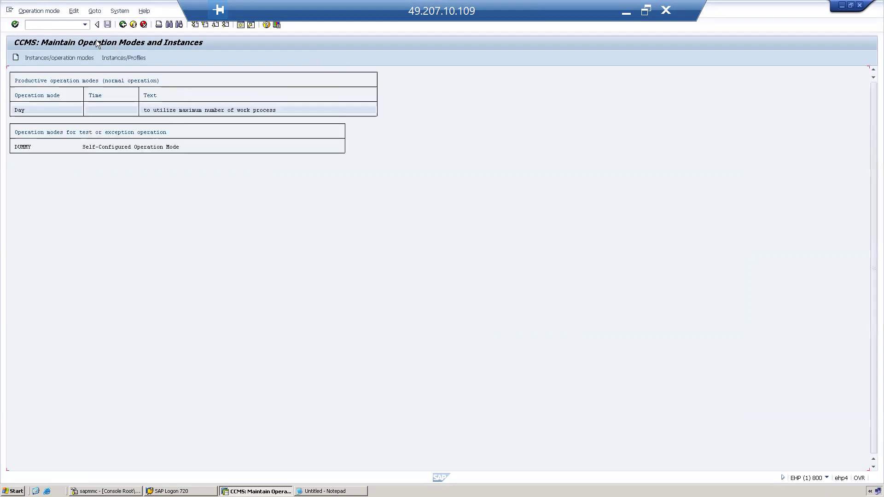
- Create and save operation mode 'Night' with the pasted 'to utilize maximum number of work process' description
{"action": "left_click", "coordinate": [17, 59]}
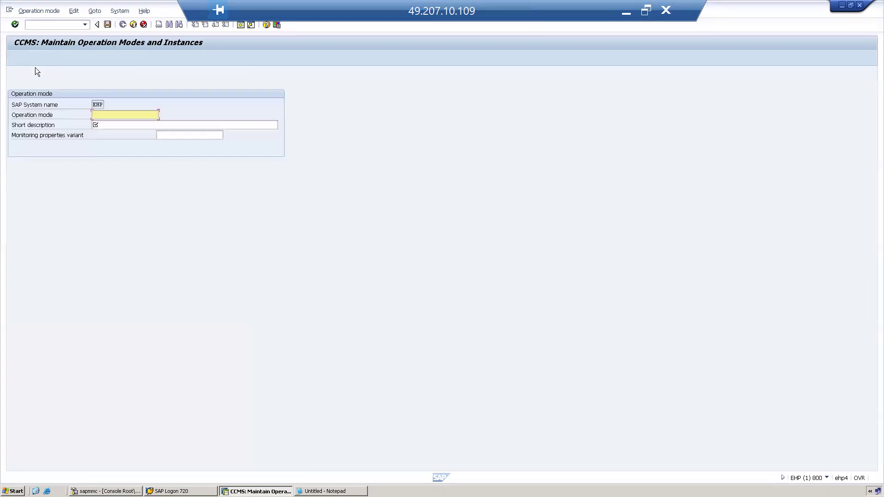
{"action": "type", "text": "Night"}
{"action": "key", "text": "Tab"}
{"action": "key", "text": "ctrl+v"}
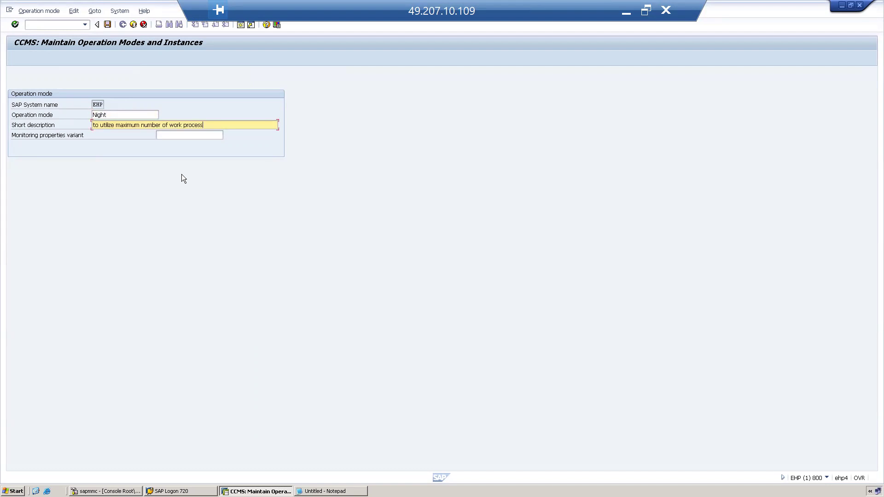
{"action": "left_click", "coordinate": [108, 25]}
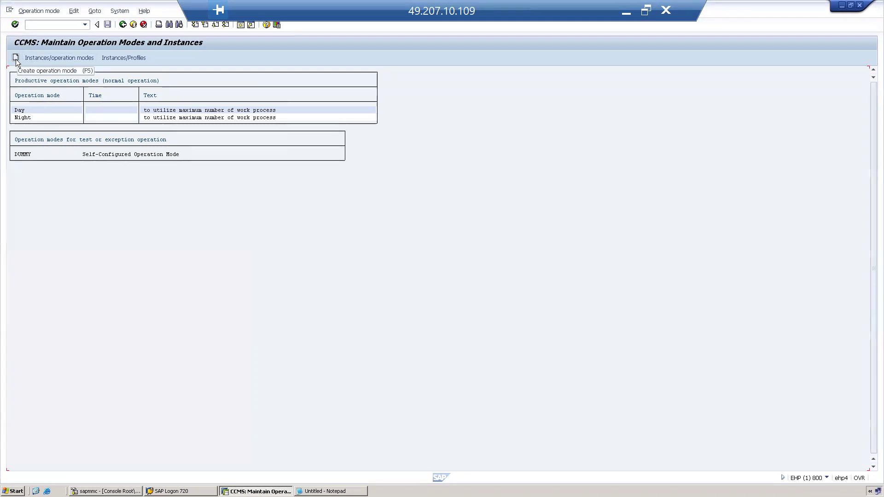
- Delete the old ehp4_EHP_00 instance entry and begin defining a new instance
{"action": "left_click", "coordinate": [43, 59]}
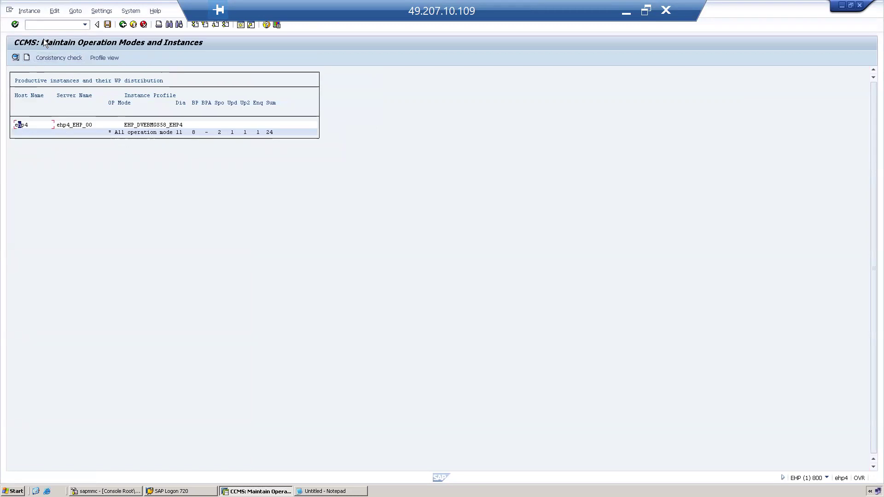
{"action": "left_click", "coordinate": [27, 11]}
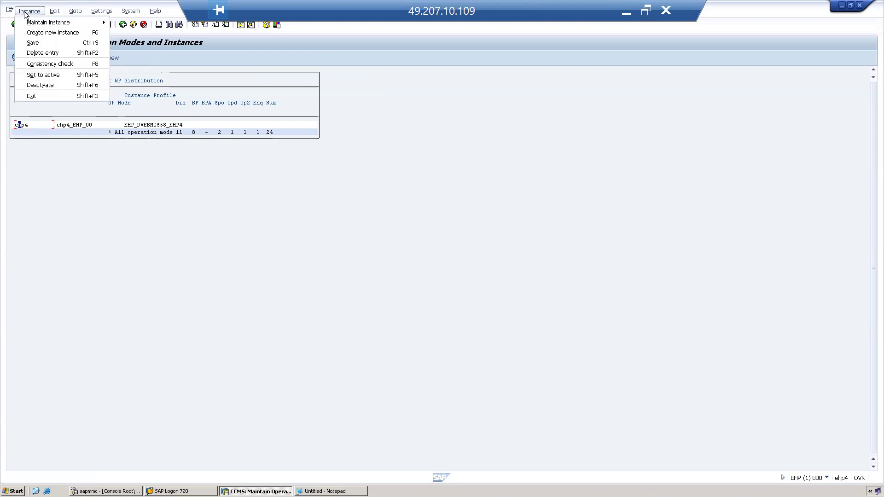
{"action": "left_click", "coordinate": [55, 53]}
{"action": "left_click", "coordinate": [123, 153]}
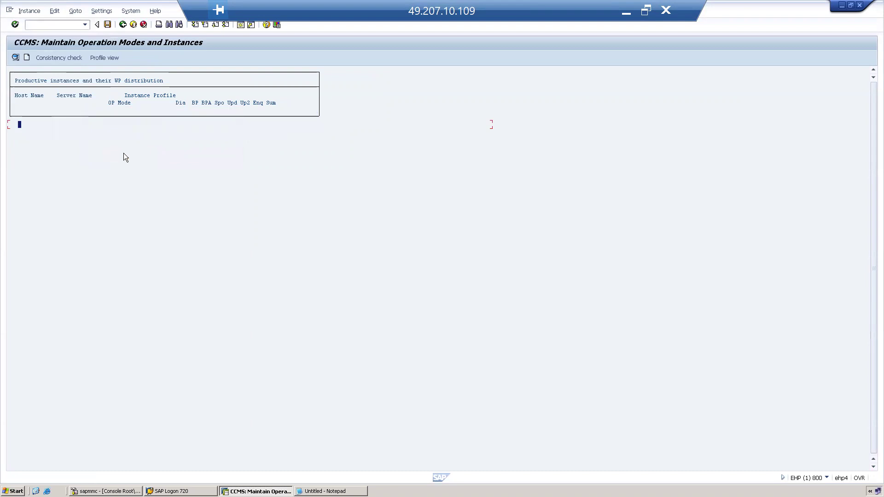
{"action": "left_click", "coordinate": [27, 58]}
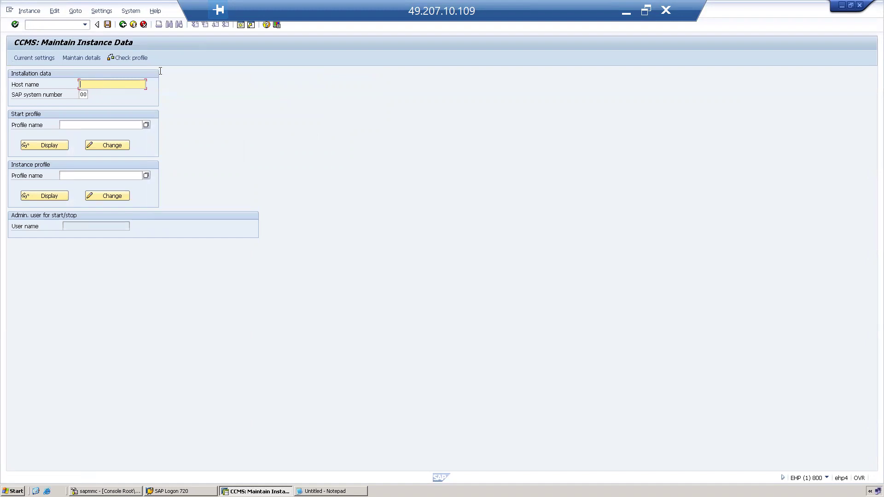
- In a second session, list the active application servers with SM51
{"action": "left_click", "coordinate": [243, 24]}
{"action": "type", "text": "sm51"}
{"action": "key", "text": "Return"}
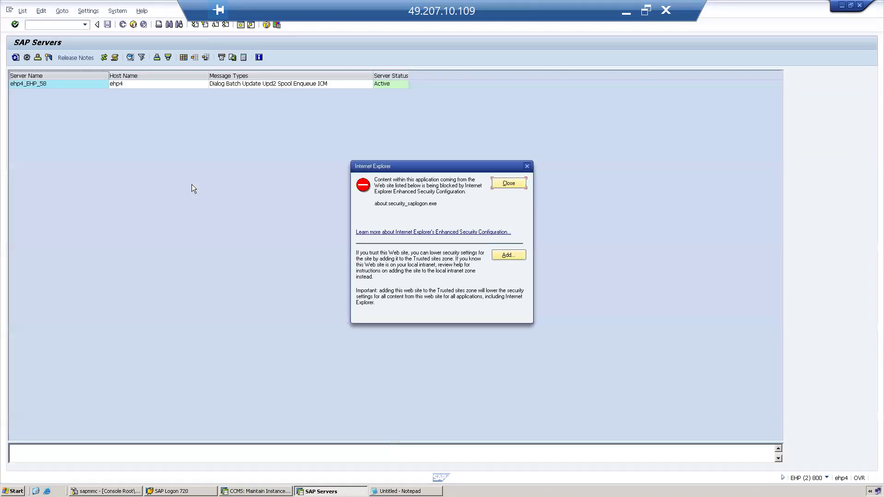
{"action": "left_click", "coordinate": [510, 183]}
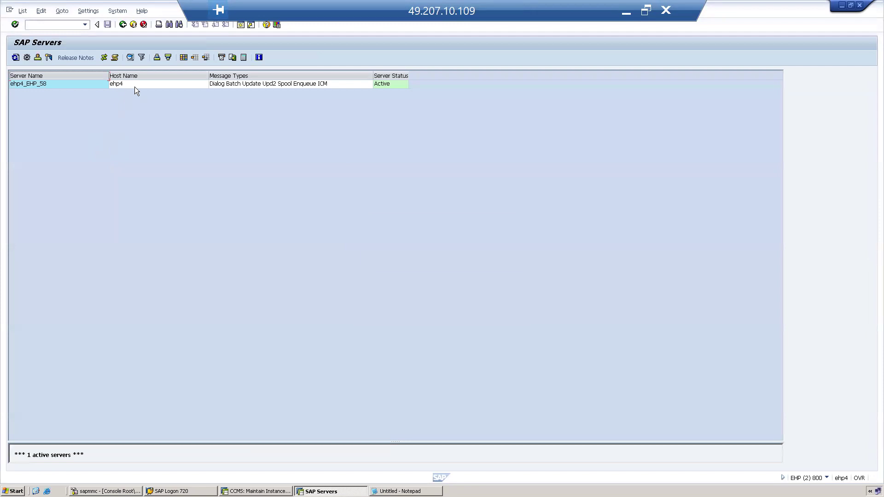
- Enter host name ehp4 and system number 58 in the instance data form
{"action": "key", "text": "alt+Tab"}
{"action": "type", "text": "ehp4"}
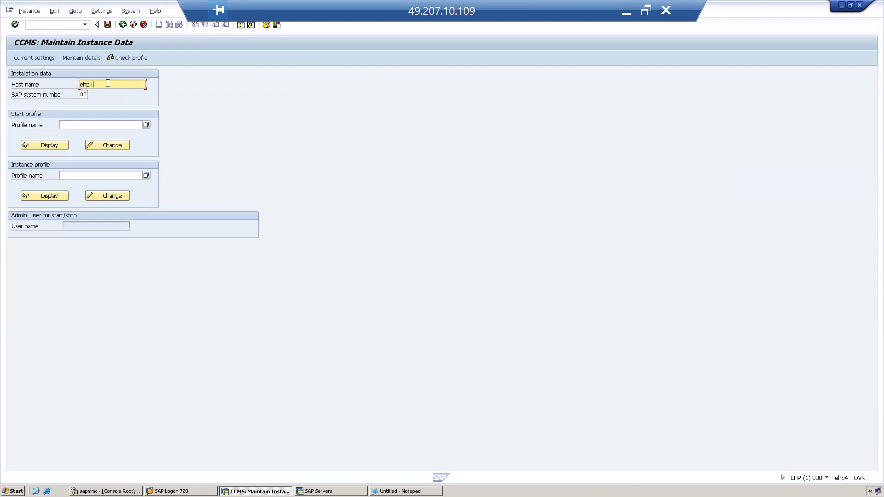
{"action": "key", "text": "alt+Tab"}
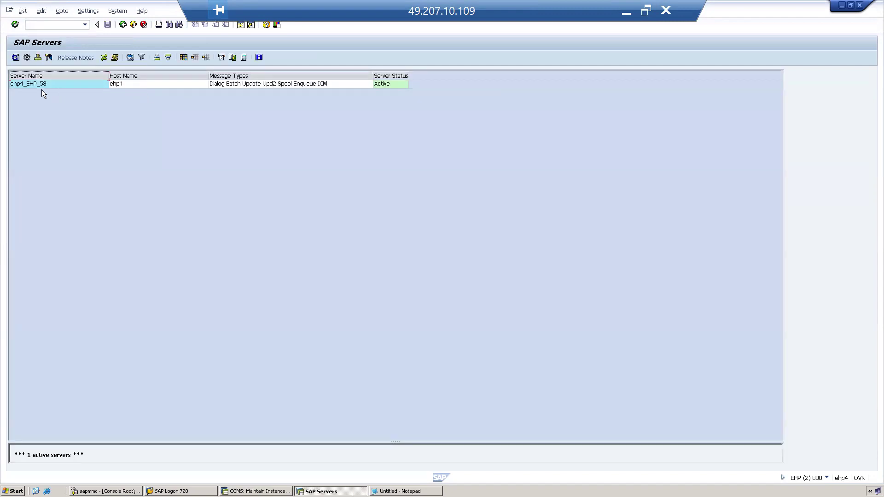
{"action": "key", "text": "alt+Tab"}
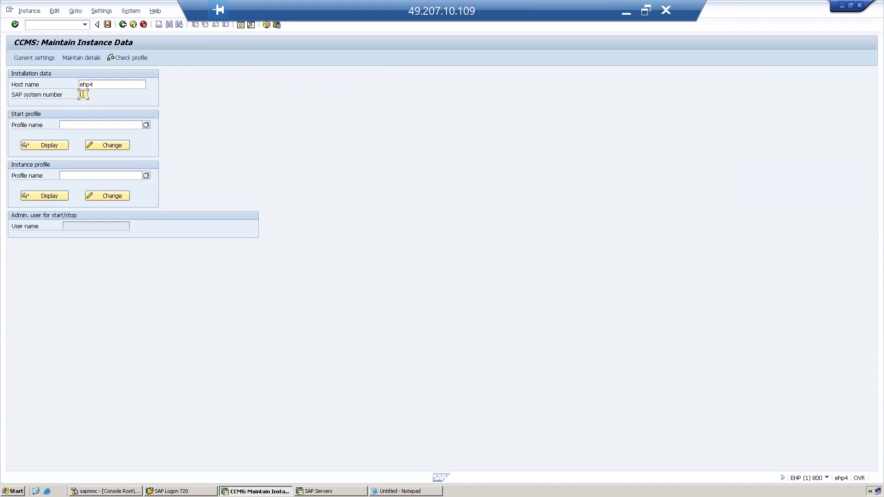
{"action": "type", "text": "58"}
{"action": "key", "text": "Tab"}
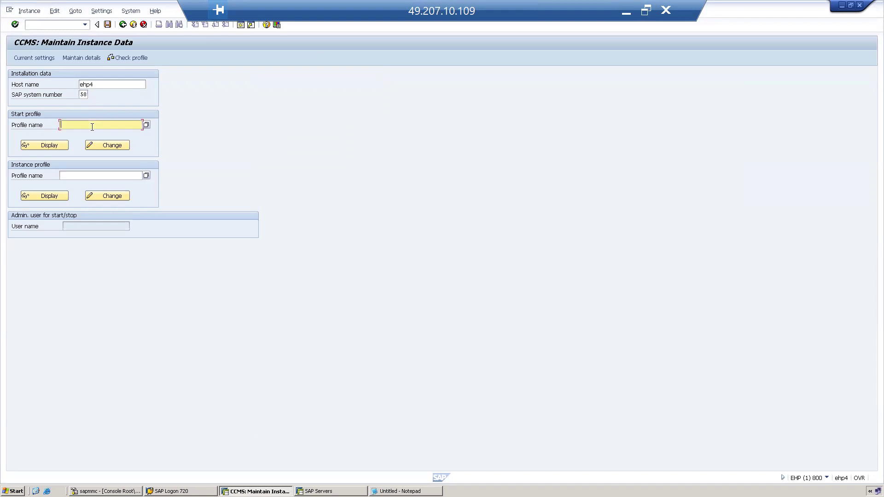
- Pick START_DVEBMGS58_EHP4 as the start profile
{"action": "left_click", "coordinate": [145, 125]}
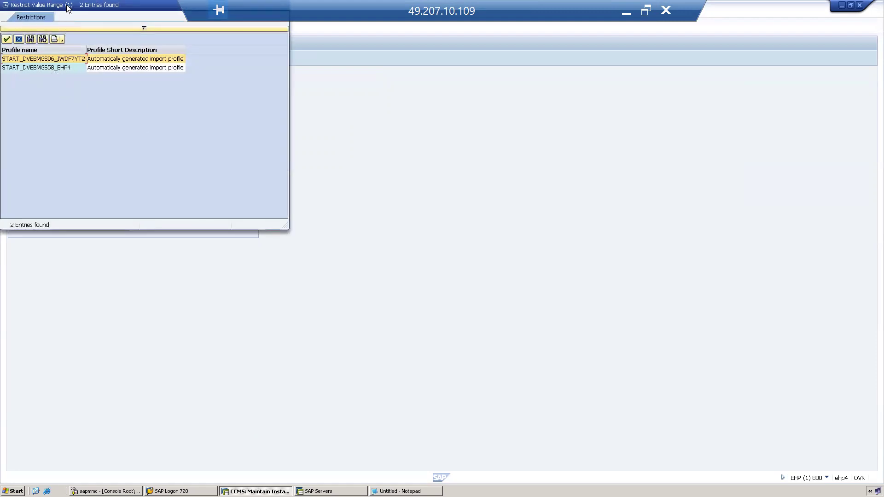
{"action": "left_click", "coordinate": [27, 68]}
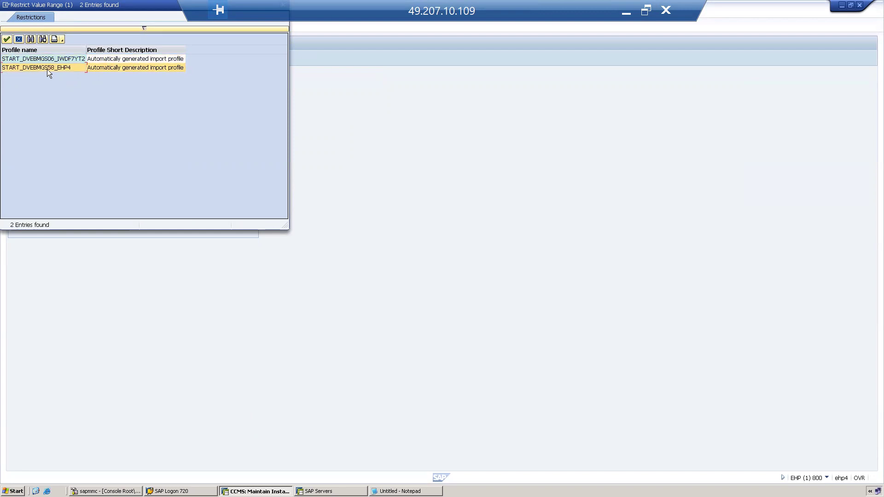
{"action": "double_click", "coordinate": [47, 69]}
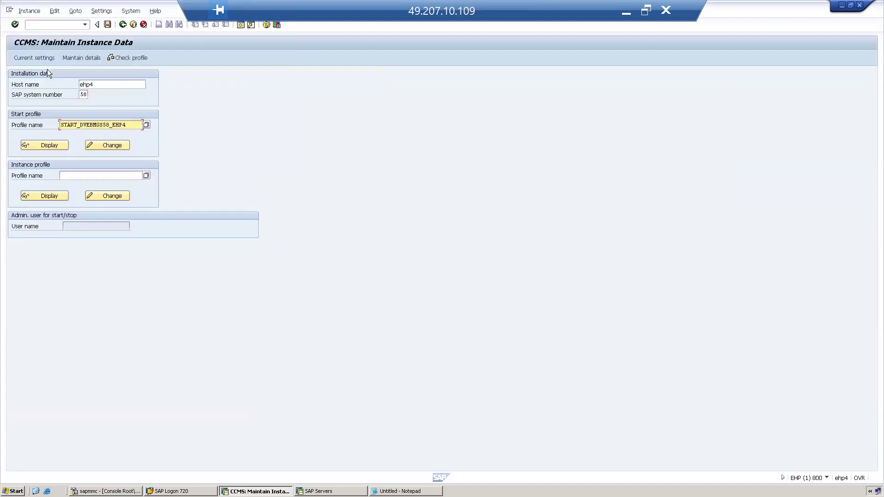
- Set instance profile EHP_DVEBMGS58_EHP4 and confirm it passes the profile check
{"action": "left_click", "coordinate": [76, 176]}
{"action": "left_click", "coordinate": [146, 175]}
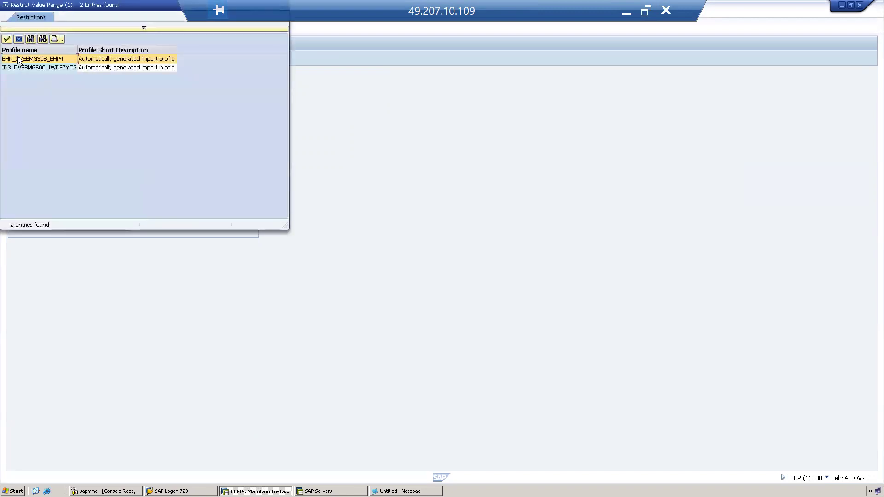
{"action": "double_click", "coordinate": [18, 59]}
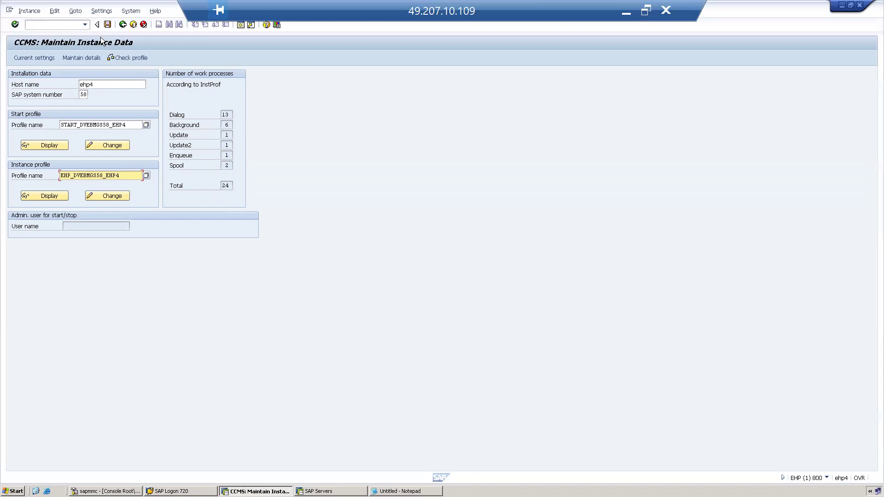
{"action": "left_click", "coordinate": [107, 24]}
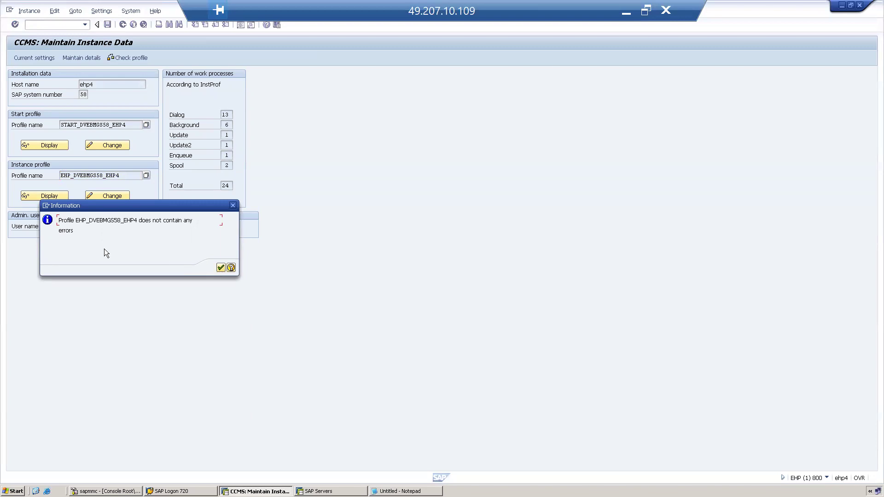
{"action": "left_click", "coordinate": [220, 268]}
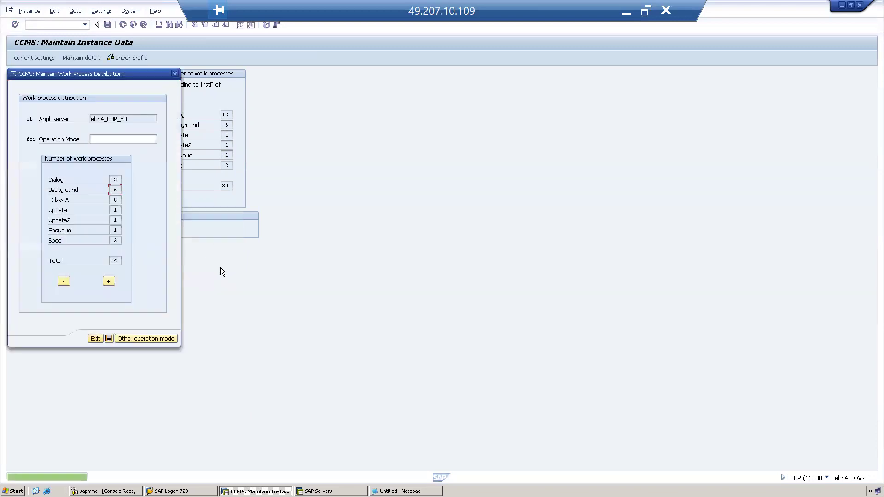
- Choose the Day operation mode and set 15 dialog and 4 background work processes
{"action": "left_click", "coordinate": [115, 140]}
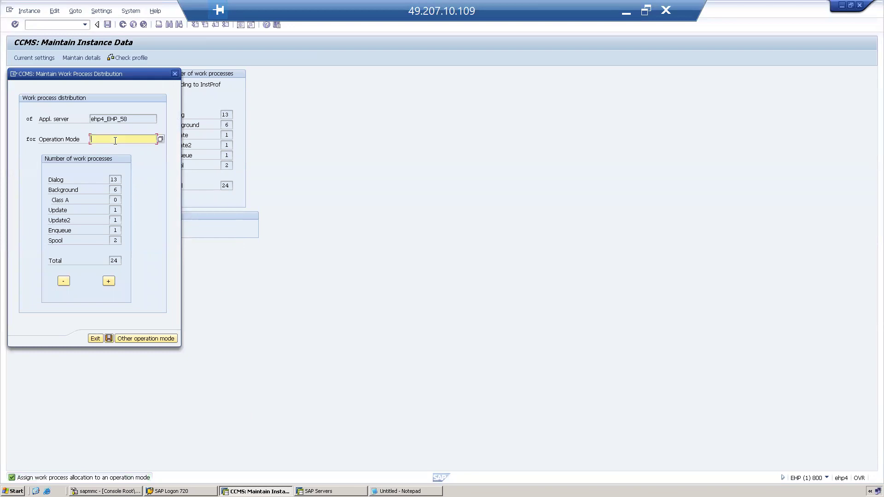
{"action": "left_click", "coordinate": [160, 141]}
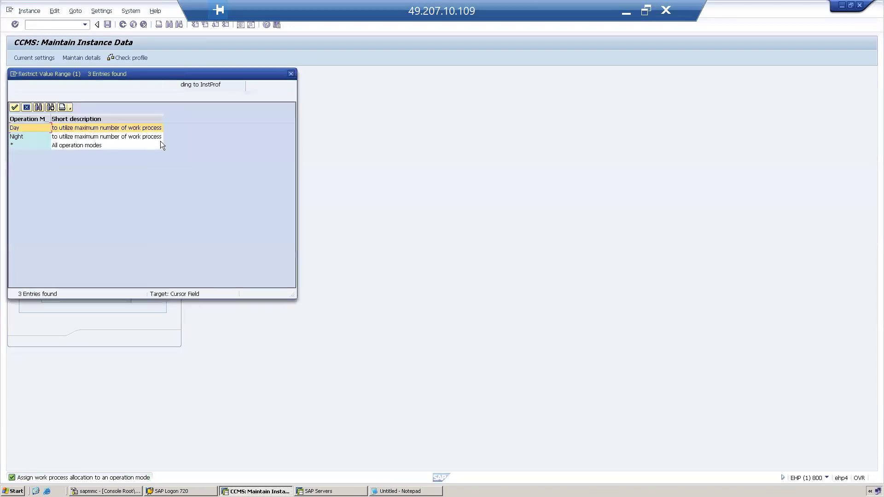
{"action": "double_click", "coordinate": [18, 128]}
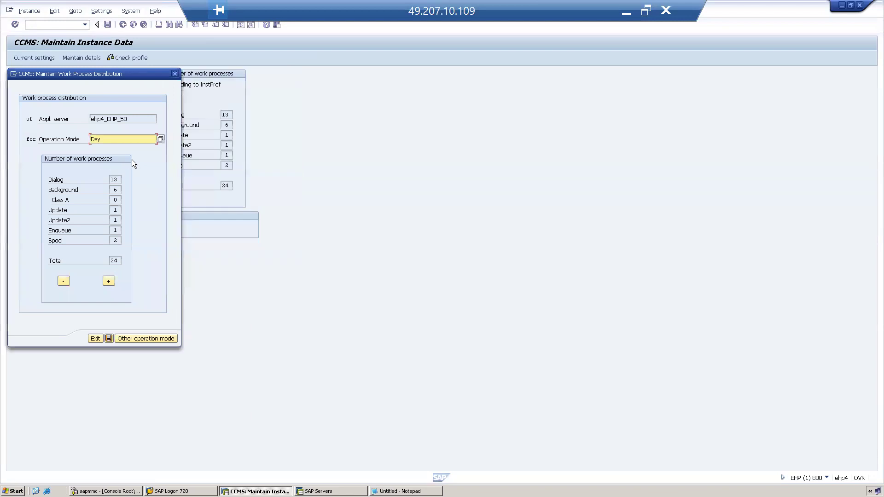
{"action": "left_click", "coordinate": [116, 189]}
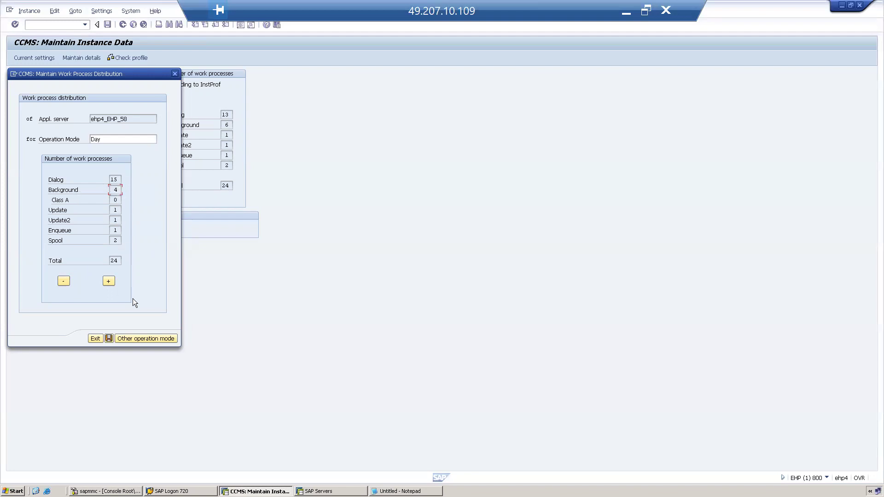
- Save the Day split and select the Night operation mode for editing
{"action": "left_click", "coordinate": [106, 339]}
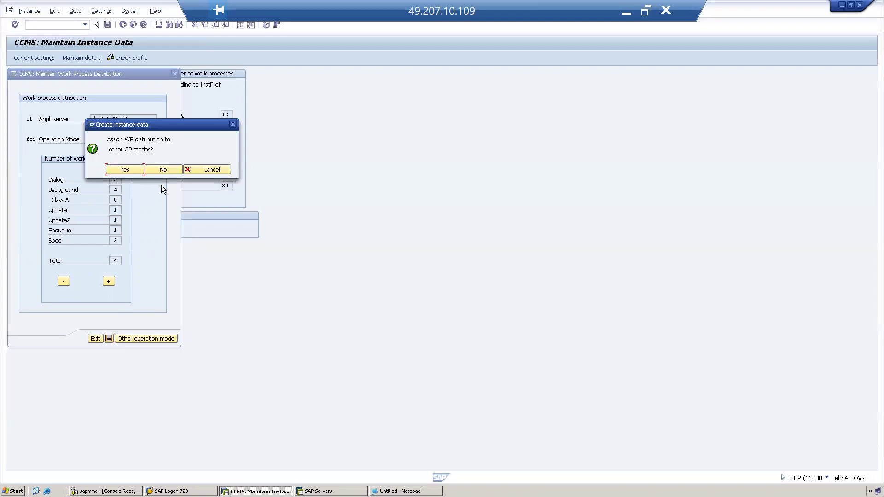
{"action": "left_click", "coordinate": [132, 172]}
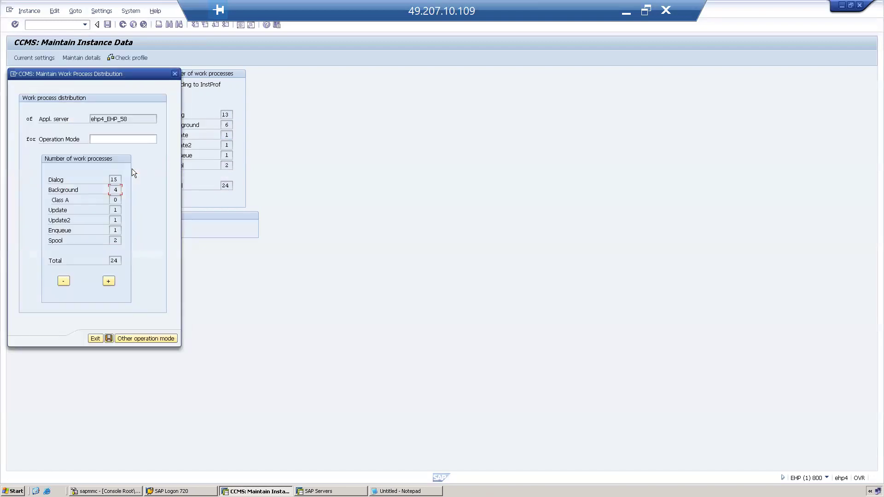
{"action": "left_click", "coordinate": [126, 141]}
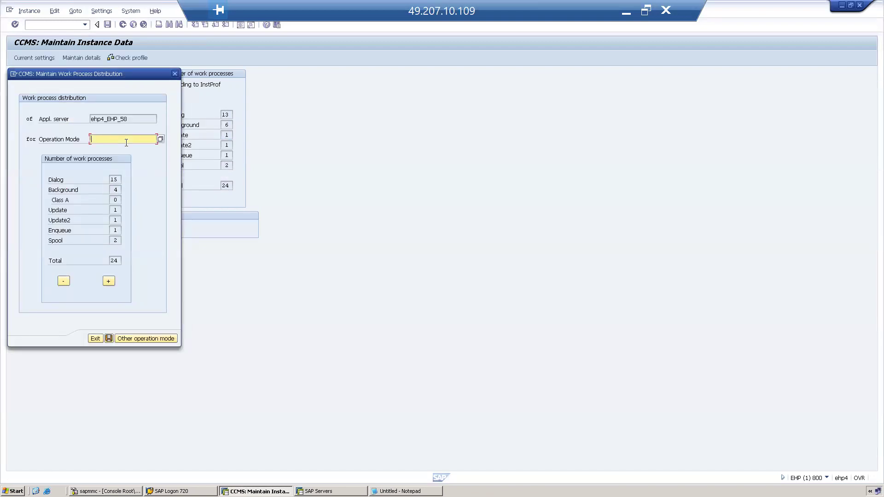
{"action": "left_click", "coordinate": [160, 139]}
{"action": "double_click", "coordinate": [21, 137]}
- Give Night 11 dialog and 8 background work processes and save it
{"action": "left_click", "coordinate": [115, 189]}
{"action": "left_click", "coordinate": [111, 282]}
{"action": "left_click", "coordinate": [109, 339]}
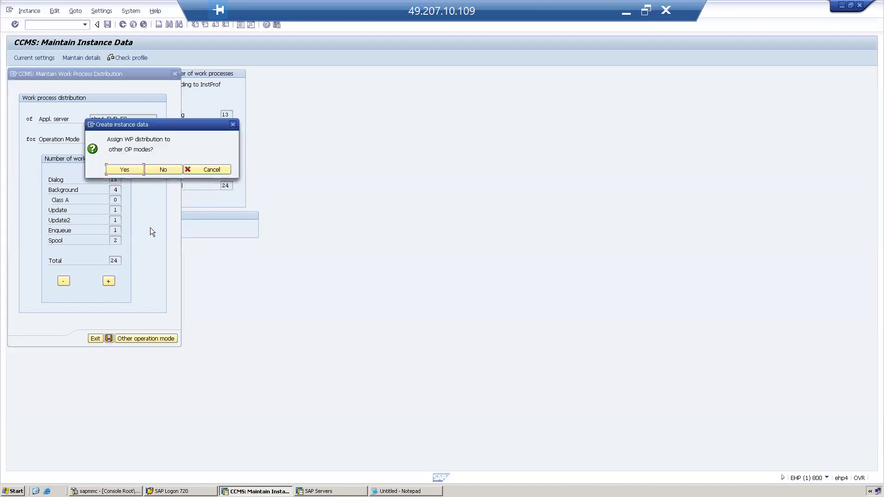
{"action": "left_click", "coordinate": [120, 170]}
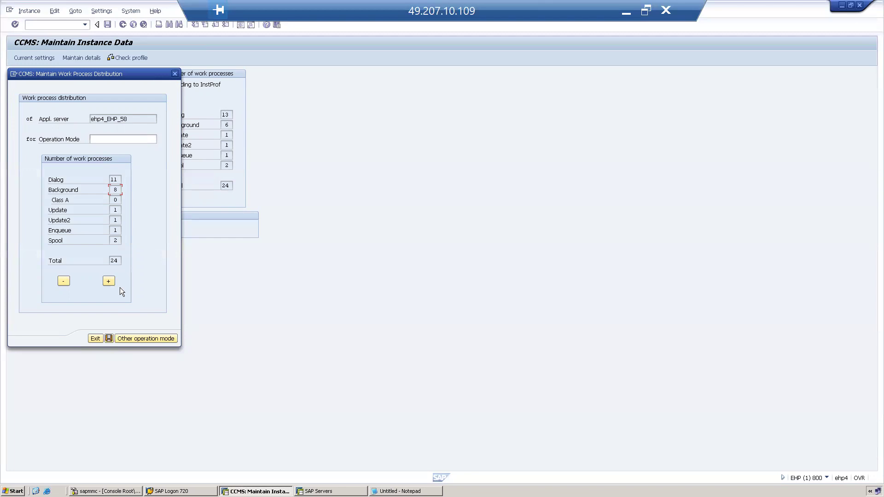
- Exit work process maintenance, answering the prompts, to reach the overview showing Day 15/4 and Night 11/8
{"action": "left_click", "coordinate": [93, 341]}
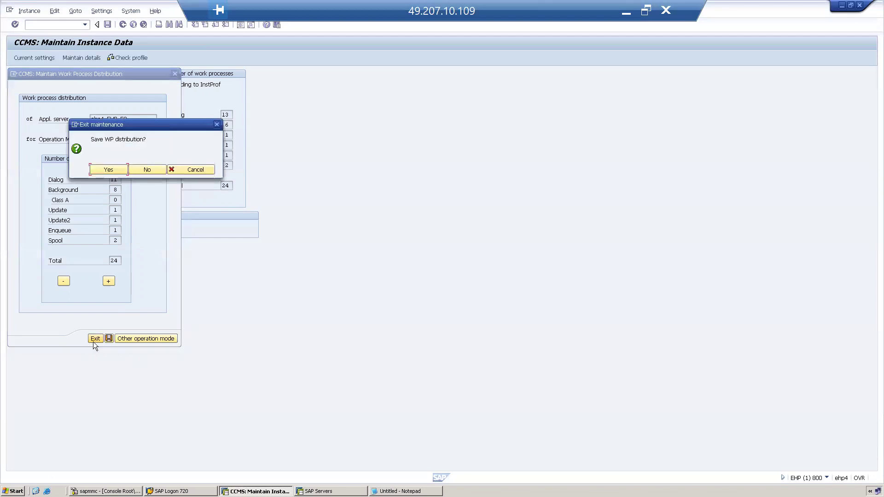
{"action": "left_click", "coordinate": [122, 171]}
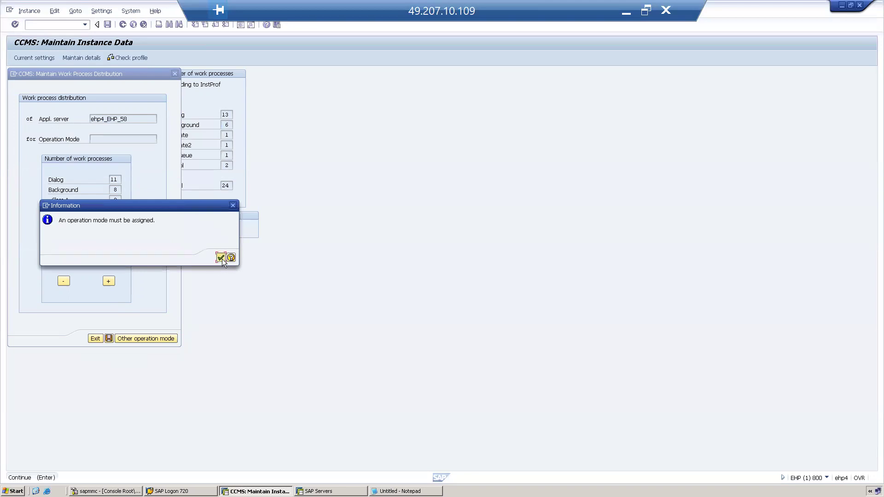
{"action": "left_click", "coordinate": [220, 258]}
{"action": "left_click", "coordinate": [97, 340]}
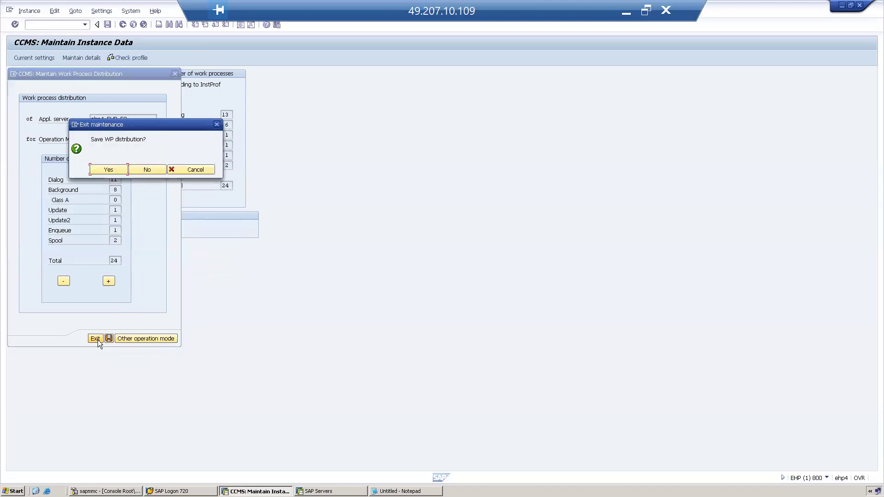
{"action": "left_click", "coordinate": [148, 170]}
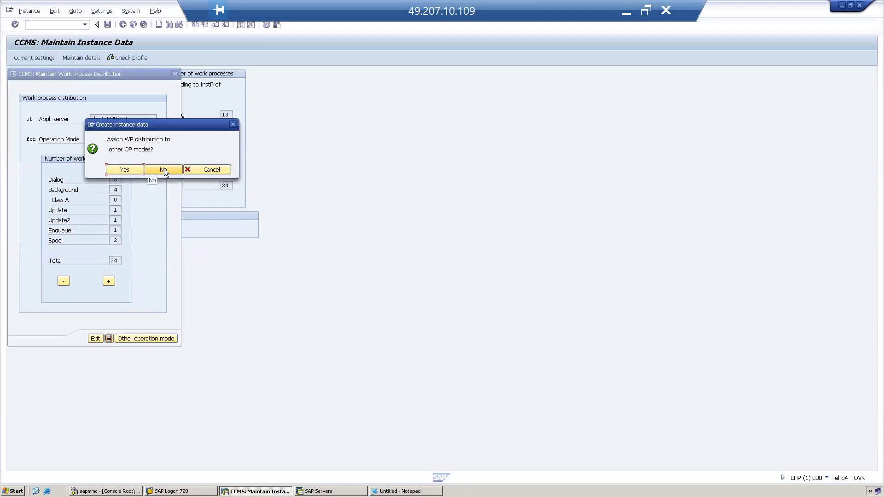
{"action": "left_click", "coordinate": [164, 170]}
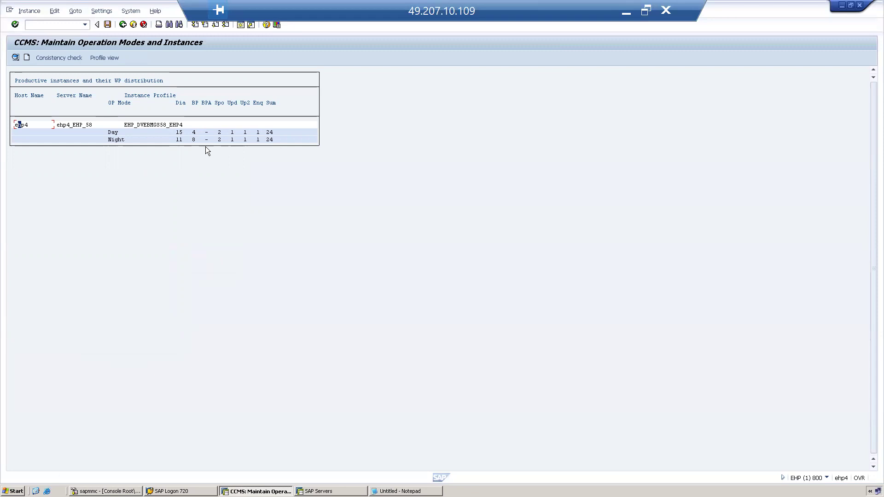
- Save the production instance data, go back to the modes list, and open the timetable
{"action": "left_click", "coordinate": [107, 25]}
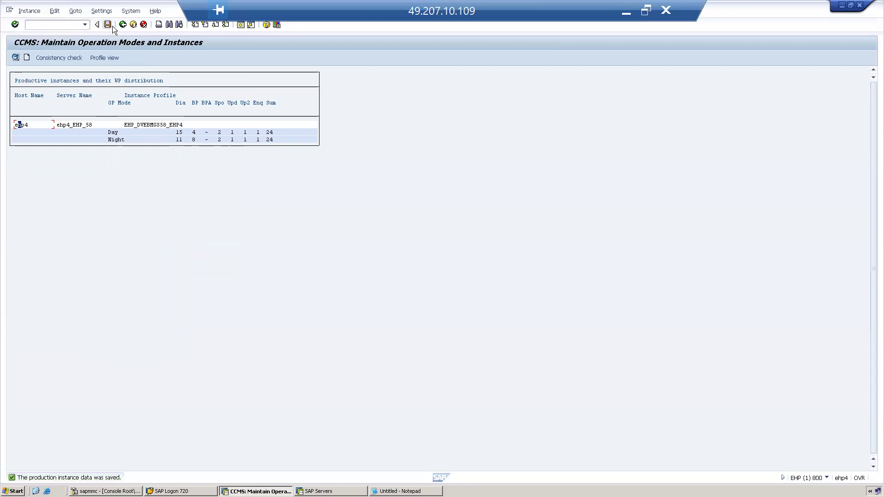
{"action": "left_click", "coordinate": [69, 25]}
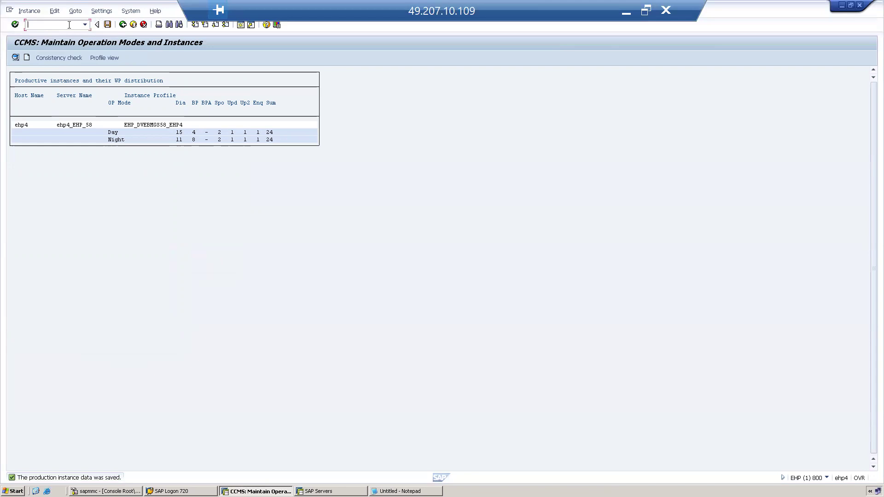
{"action": "left_click", "coordinate": [122, 24]}
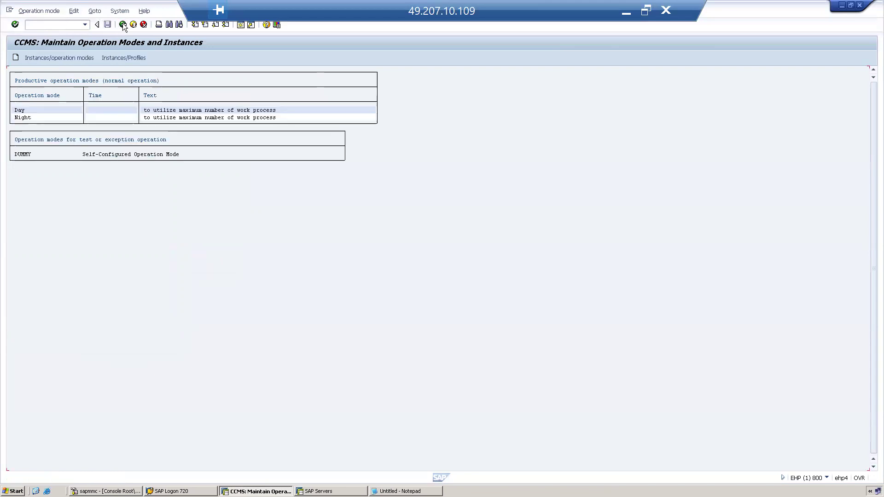
{"action": "left_click", "coordinate": [53, 10]}
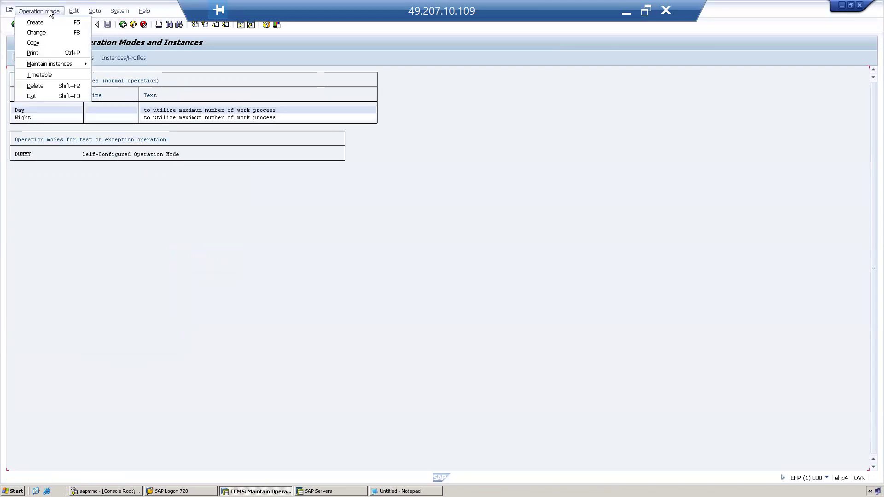
{"action": "left_click", "coordinate": [69, 74]}
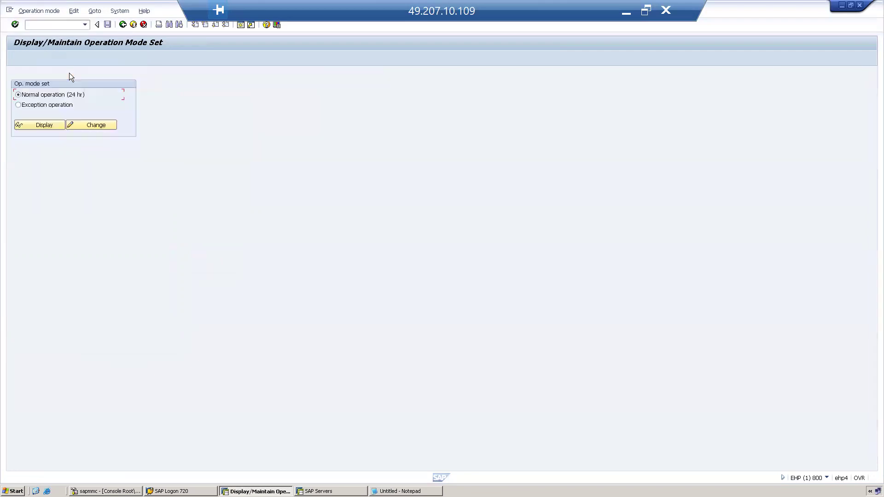
- Check system details, then reopen the timetable with /nsm63
{"action": "left_click", "coordinate": [102, 125]}
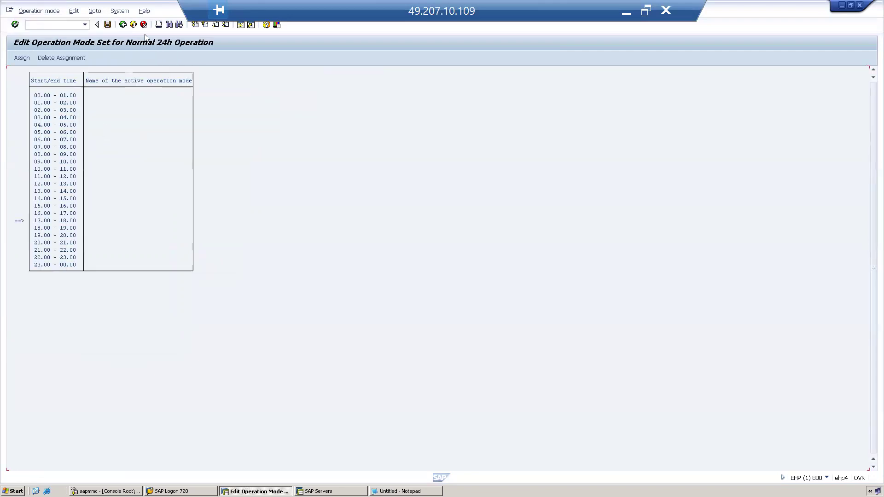
{"action": "left_click", "coordinate": [827, 478]}
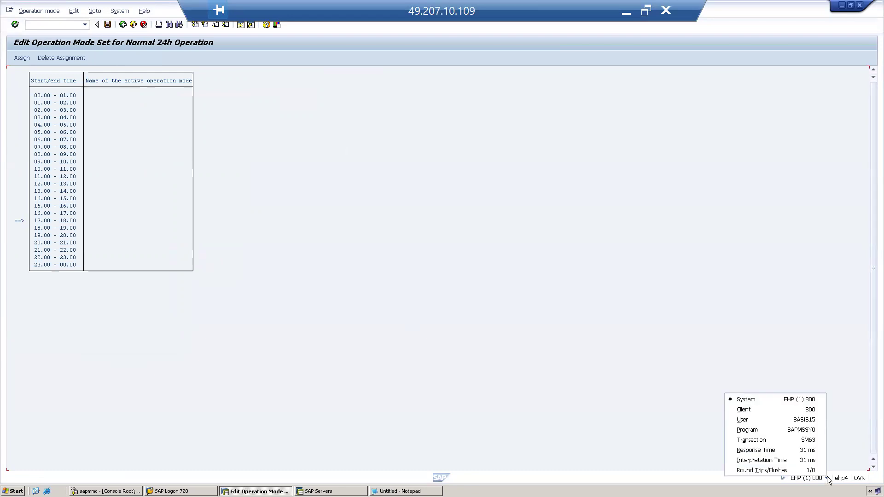
{"action": "left_click", "coordinate": [319, 288]}
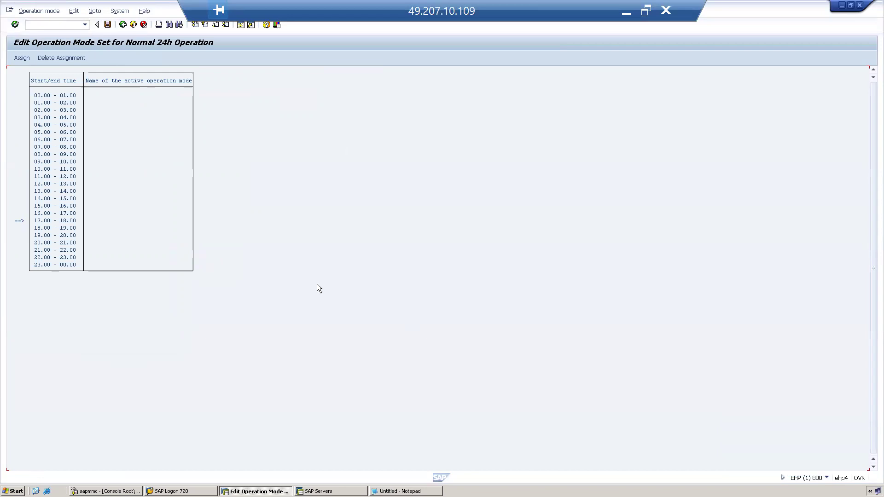
{"action": "left_click", "coordinate": [39, 26]}
{"action": "type", "text": "/nsm63"}
{"action": "key", "text": "Return"}
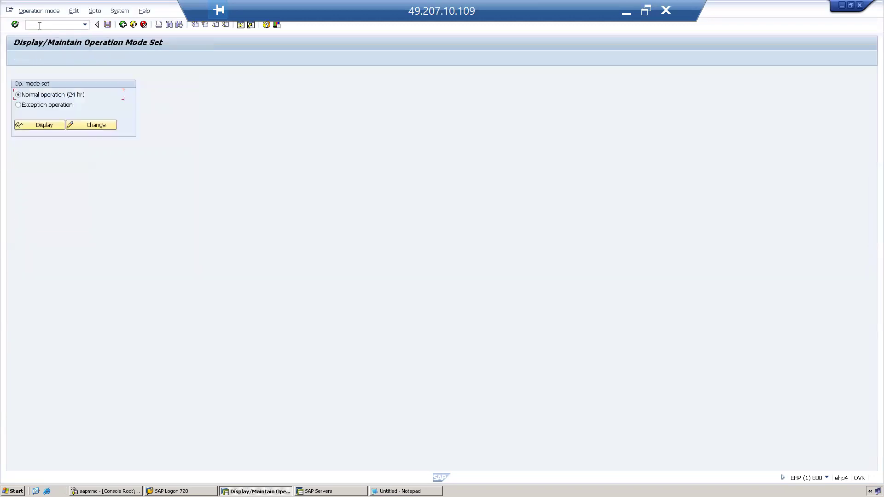
- In the Normal 24h timetable, mark 00.00–06.00 and begin assigning an operation mode
{"action": "left_click", "coordinate": [81, 125]}
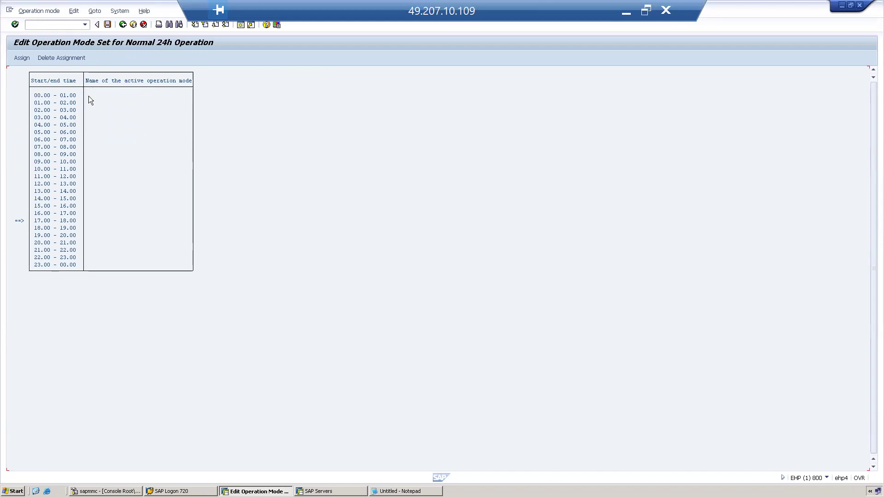
{"action": "left_click", "coordinate": [46, 97]}
{"action": "left_click", "coordinate": [71, 132]}
{"action": "left_click", "coordinate": [41, 98]}
{"action": "left_click", "coordinate": [68, 133]}
{"action": "left_click", "coordinate": [20, 59]}
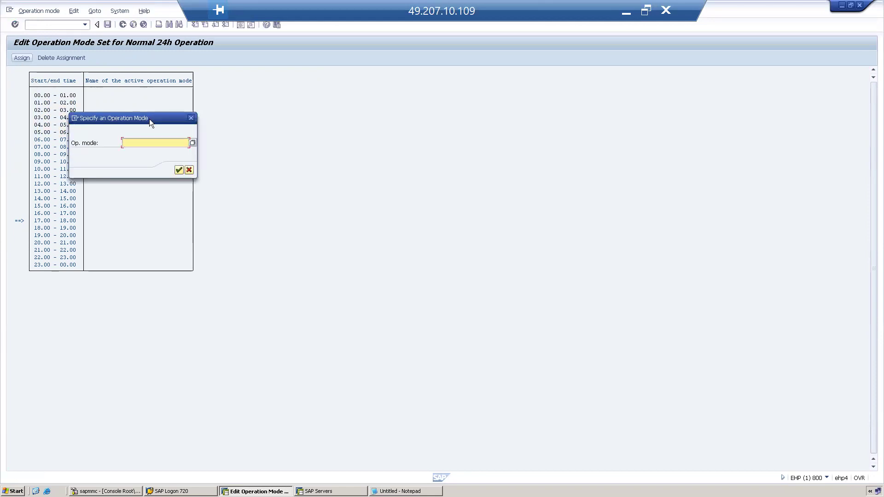
- Assign operation mode Night to 00.00–06.00
{"action": "left_click", "coordinate": [192, 142]}
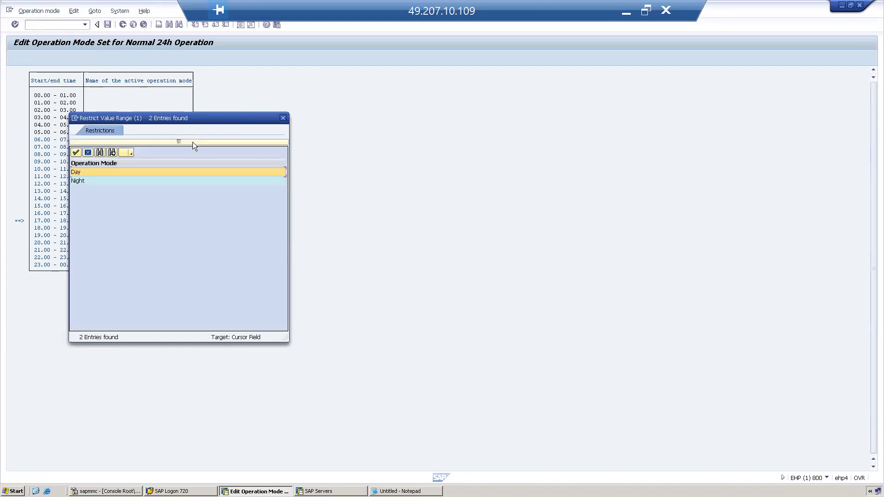
{"action": "left_click", "coordinate": [86, 180]}
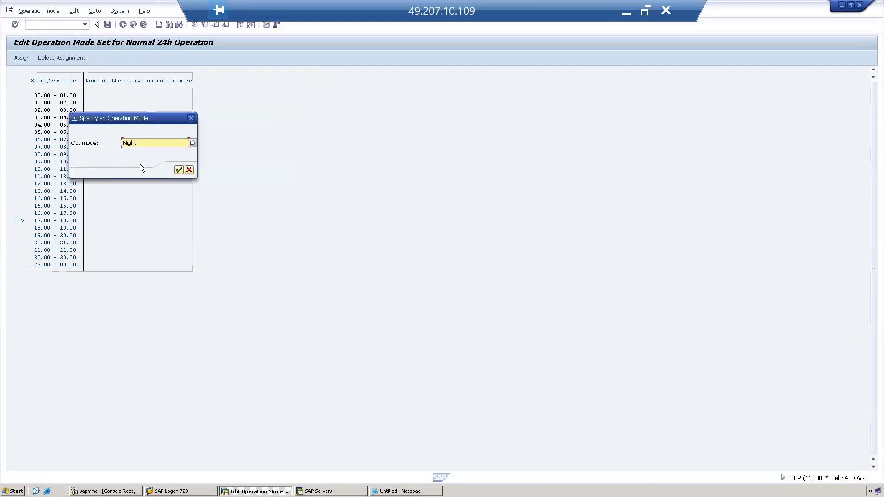
{"action": "left_click", "coordinate": [179, 170]}
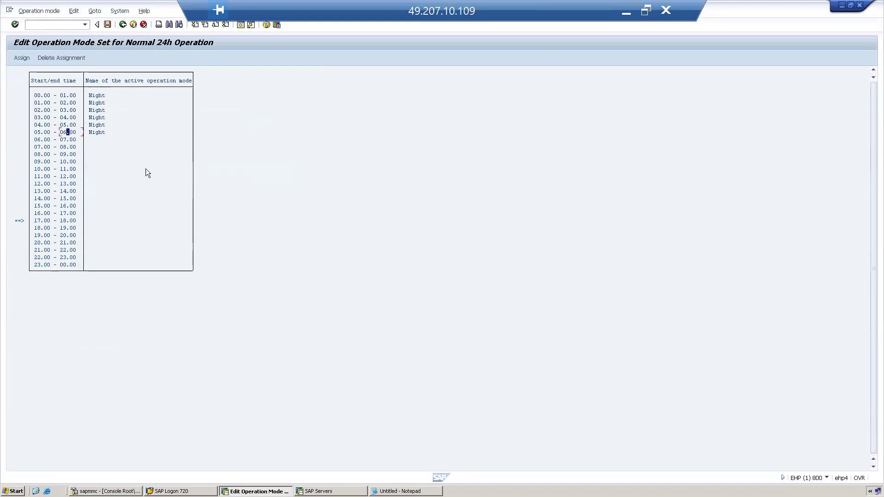
- Assign operation mode Day to the 06.00–19.00 time range
{"action": "left_click", "coordinate": [39, 140]}
{"action": "left_click", "coordinate": [68, 228]}
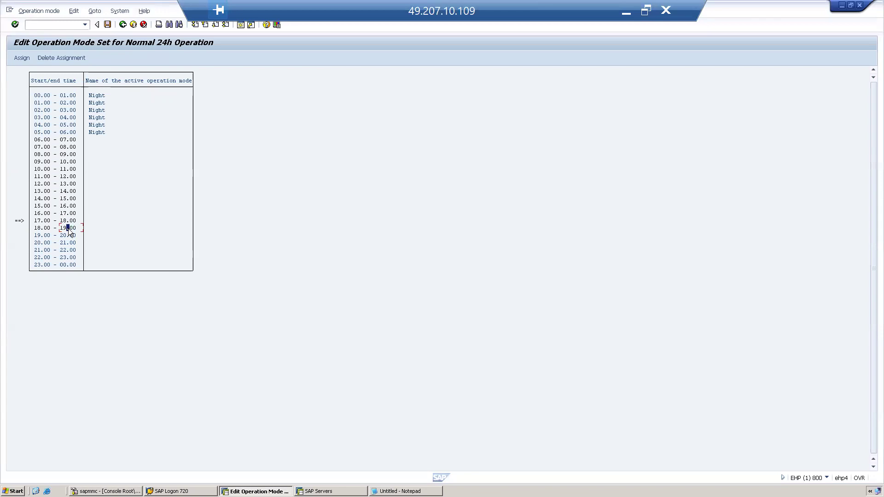
{"action": "left_click", "coordinate": [22, 58]}
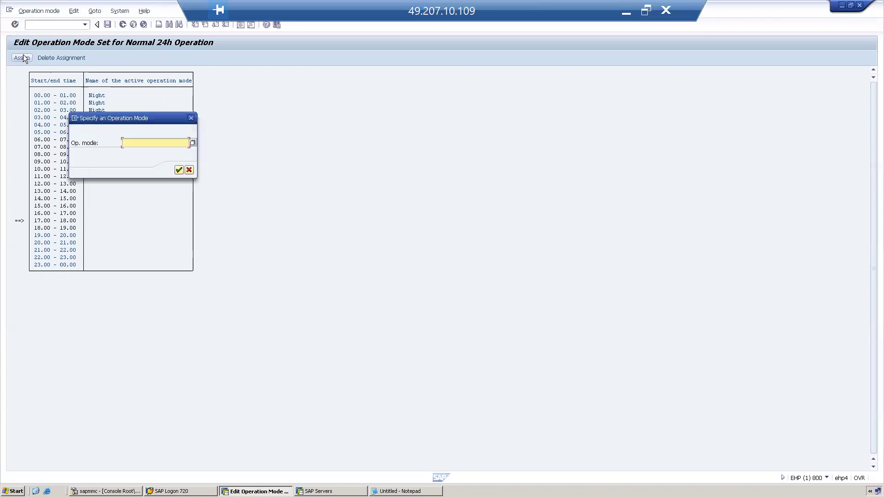
{"action": "left_click", "coordinate": [193, 143]}
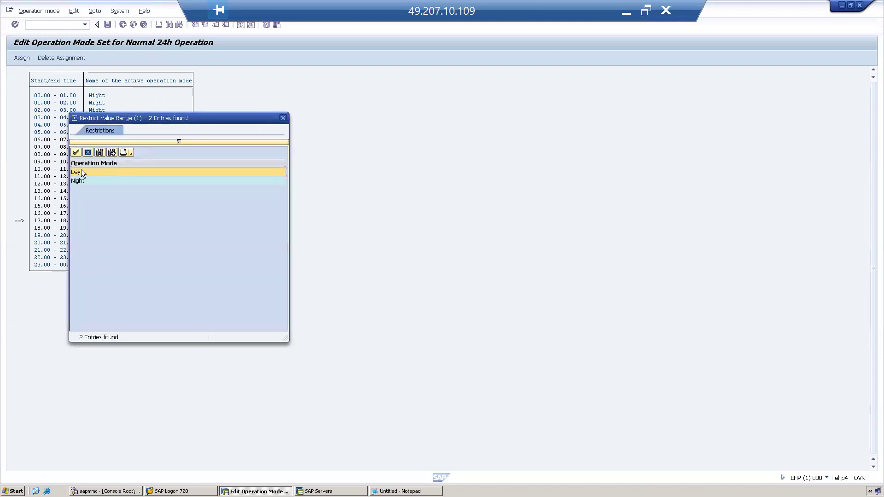
{"action": "double_click", "coordinate": [79, 172]}
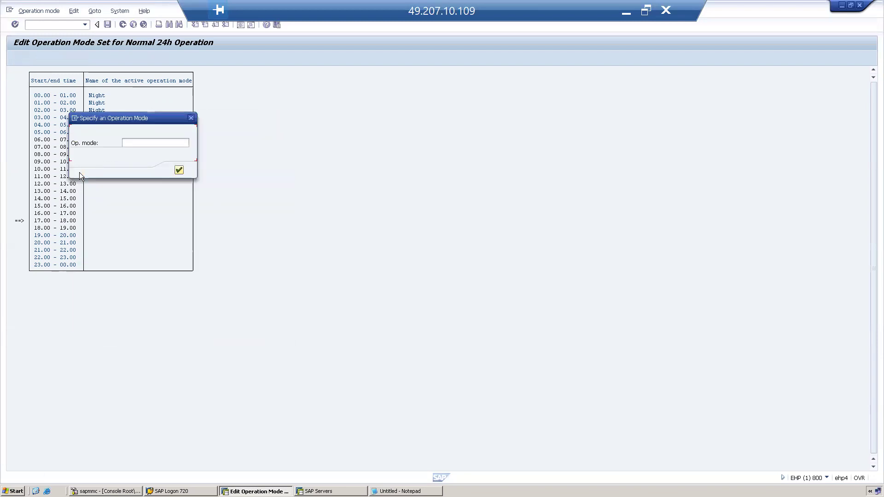
{"action": "left_click", "coordinate": [176, 172]}
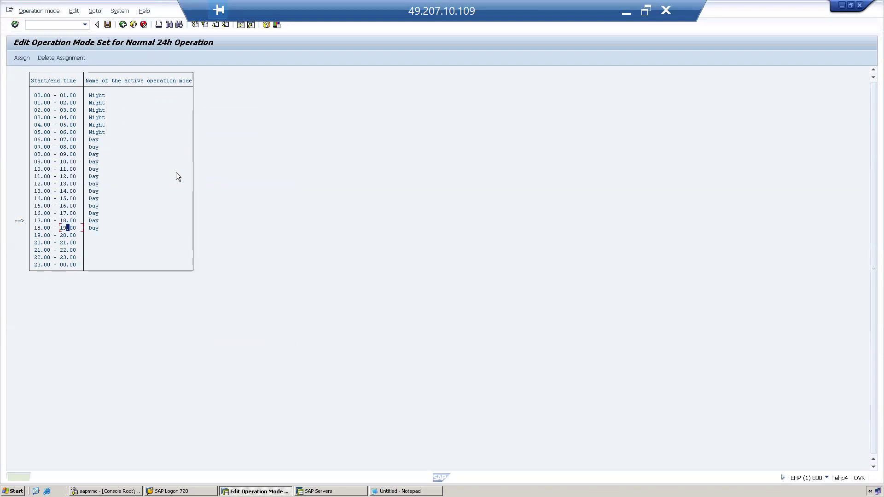
- Assign Night to 19.00–00.00 and save the operation mode set
{"action": "left_click", "coordinate": [65, 235]}
{"action": "left_click", "coordinate": [71, 265]}
{"action": "left_click", "coordinate": [21, 58]}
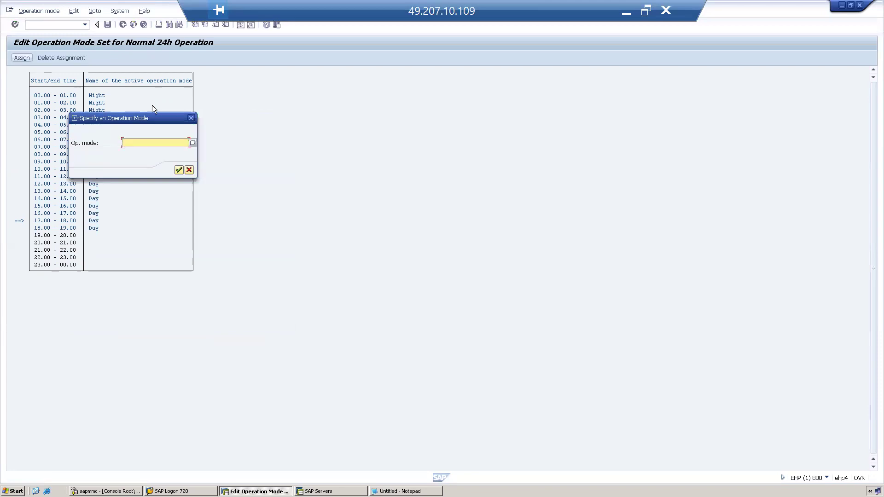
{"action": "left_click", "coordinate": [193, 143]}
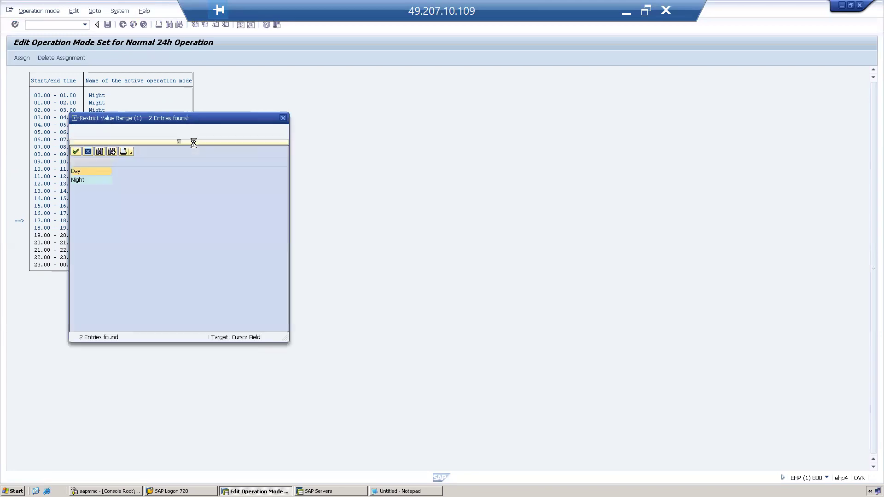
{"action": "double_click", "coordinate": [76, 181]}
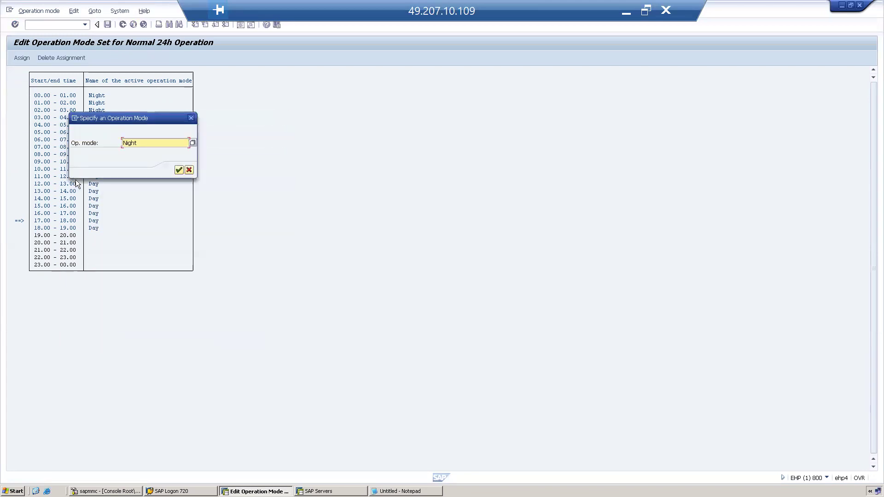
{"action": "left_click", "coordinate": [178, 170]}
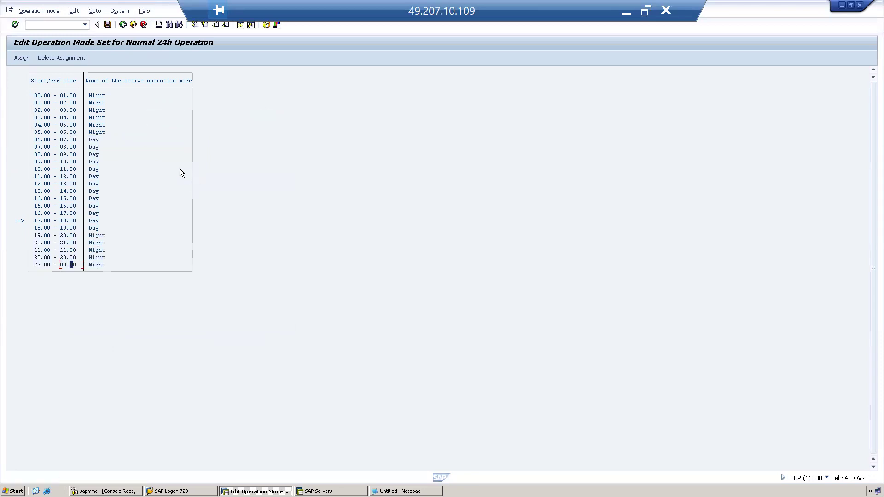
{"action": "left_click", "coordinate": [108, 24]}
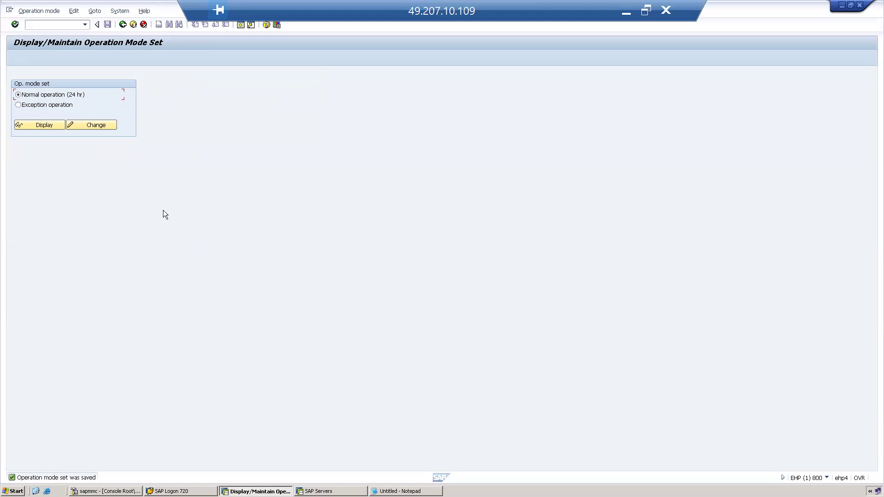
- Place the cursor in the command field to enter a transaction code
{"action": "left_click", "coordinate": [48, 23]}
- Open the CCMS Control Panel with /nrz03 and select server ehp4_EHP_58
{"action": "type", "text": "/nrz03"}
{"action": "key", "text": "Return"}
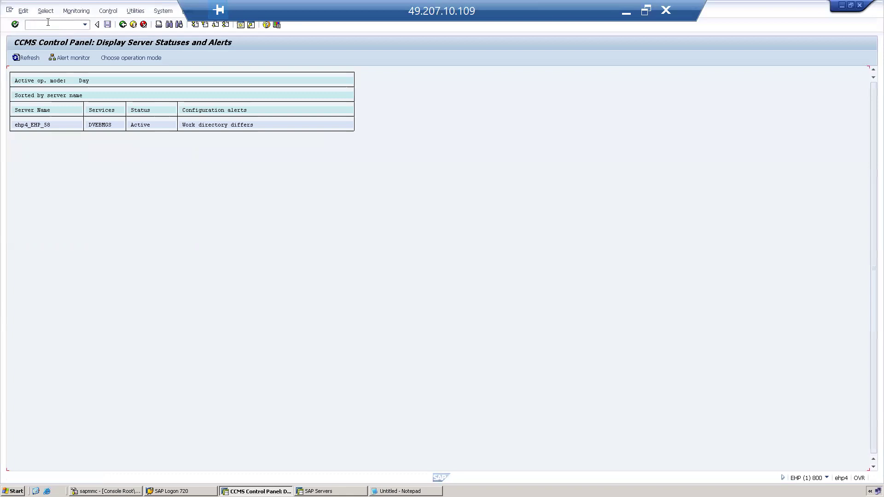
{"action": "left_click", "coordinate": [43, 125]}
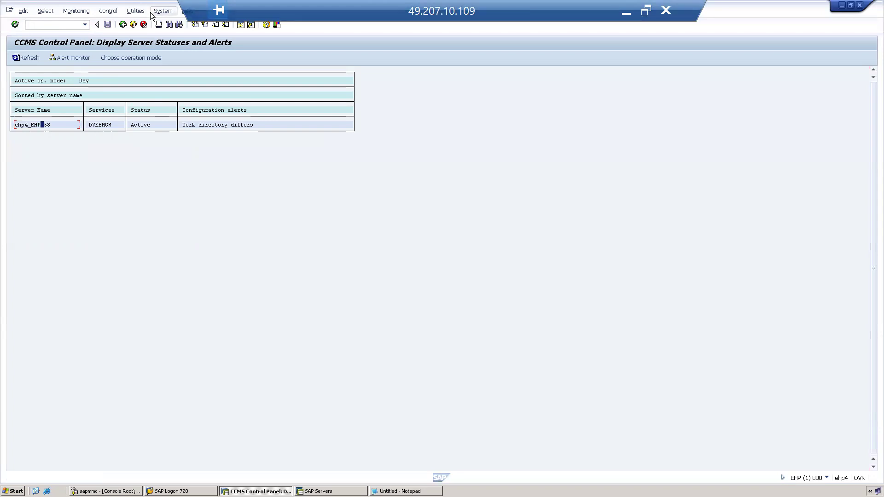
- Switch the selected server to operation mode Day, then return to Easy Access
{"action": "left_click", "coordinate": [136, 11]}
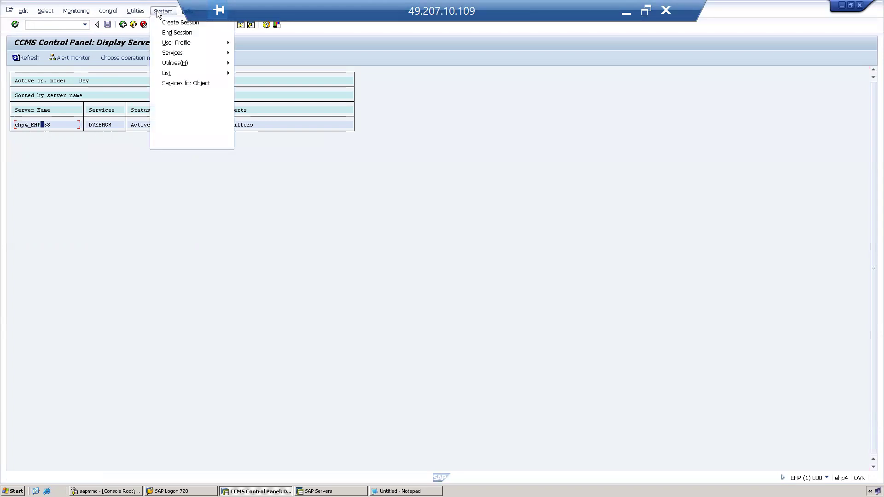
{"action": "mouse_move", "coordinate": [180, 12]}
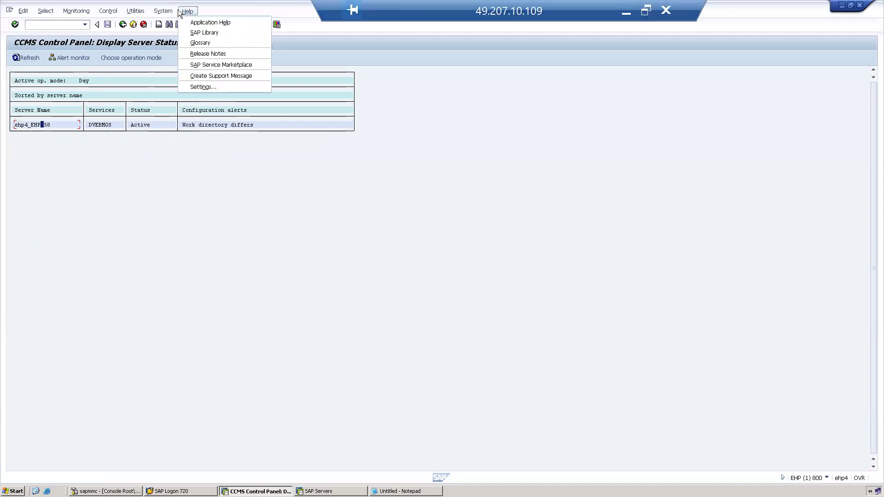
{"action": "left_click", "coordinate": [108, 12]}
{"action": "left_click", "coordinate": [109, 13]}
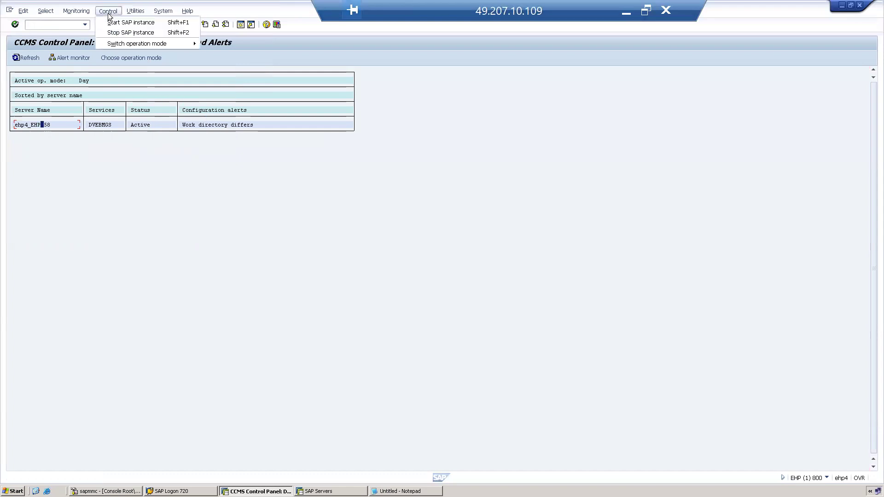
{"action": "mouse_move", "coordinate": [145, 44]}
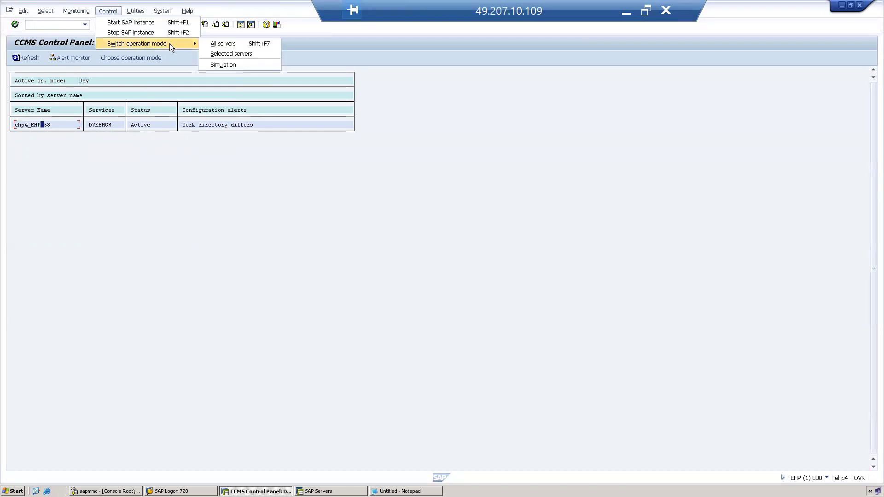
{"action": "left_click", "coordinate": [252, 55]}
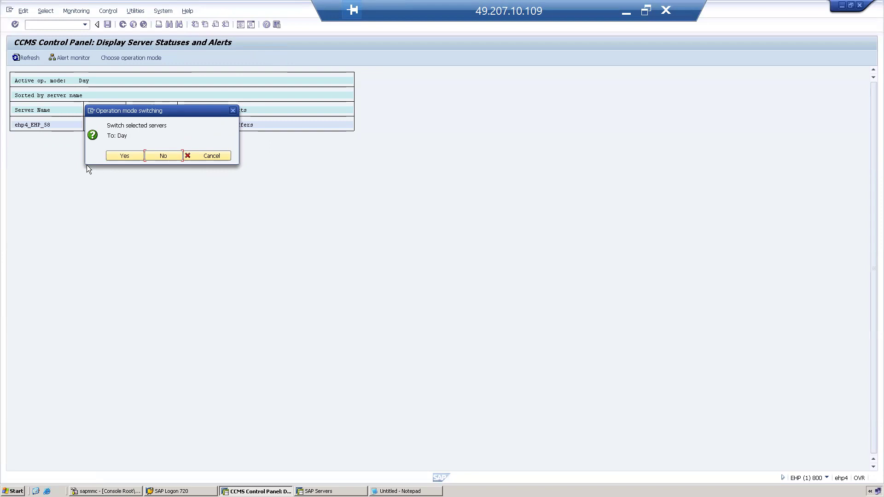
{"action": "left_click", "coordinate": [124, 156]}
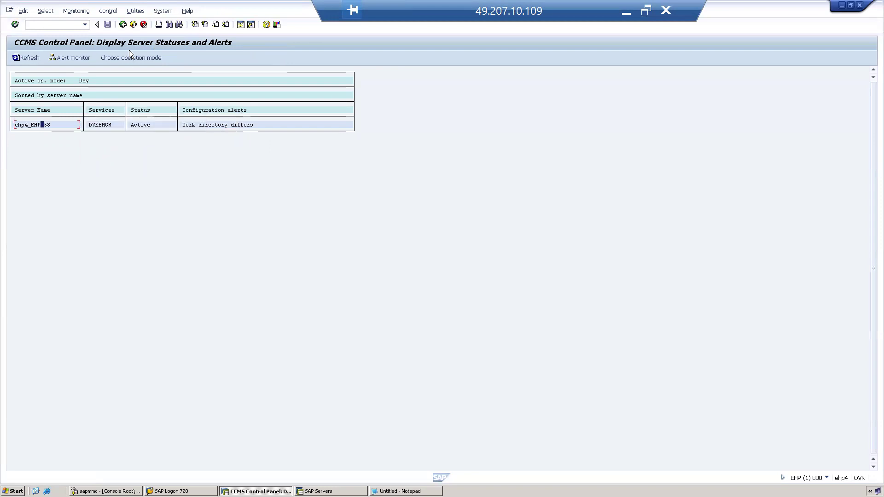
{"action": "left_click", "coordinate": [122, 25]}
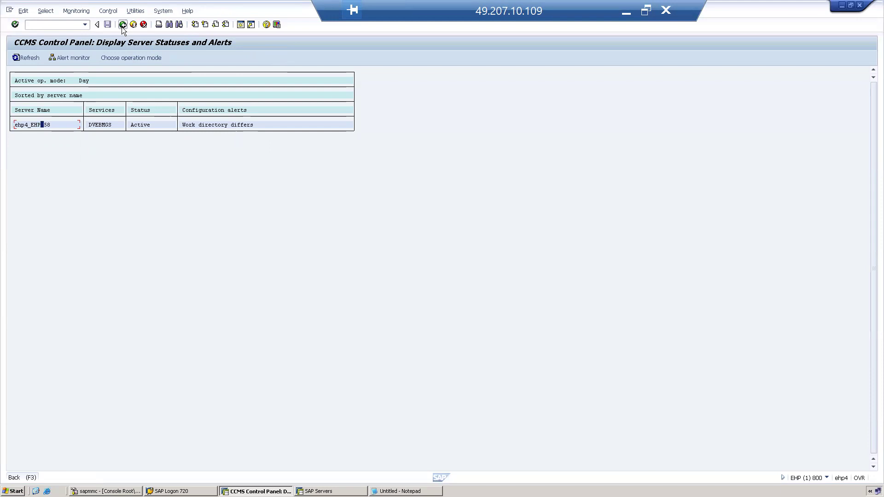
- Show ehp4_EHP_58's Day/Night work-process distribution in rz04, then start a new session
{"action": "left_click", "coordinate": [68, 22]}
{"action": "type", "text": "rz04"}
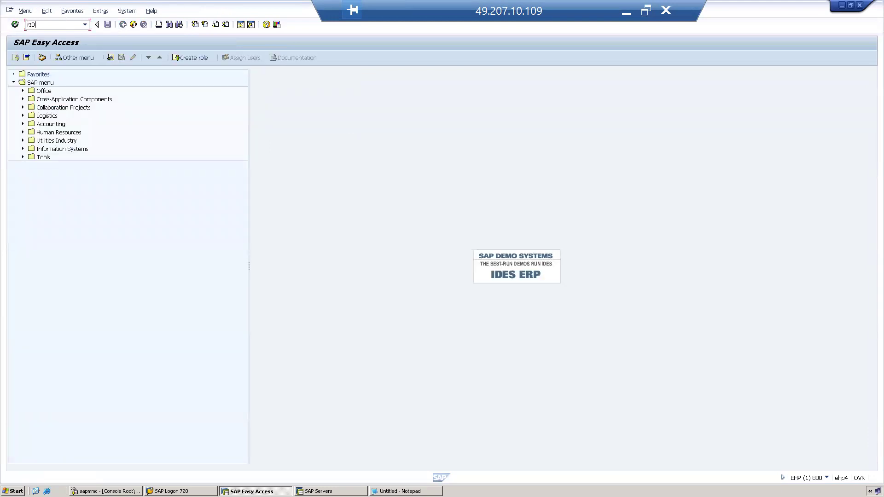
{"action": "key", "text": "Return"}
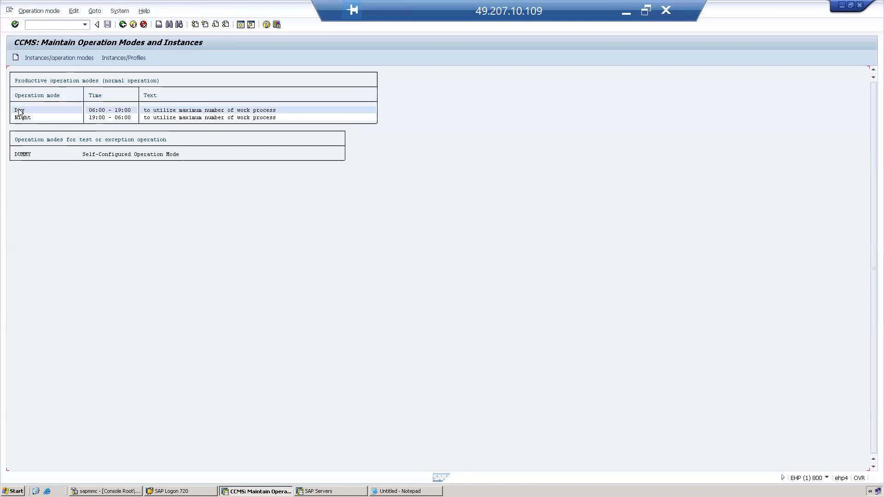
{"action": "left_click", "coordinate": [59, 58]}
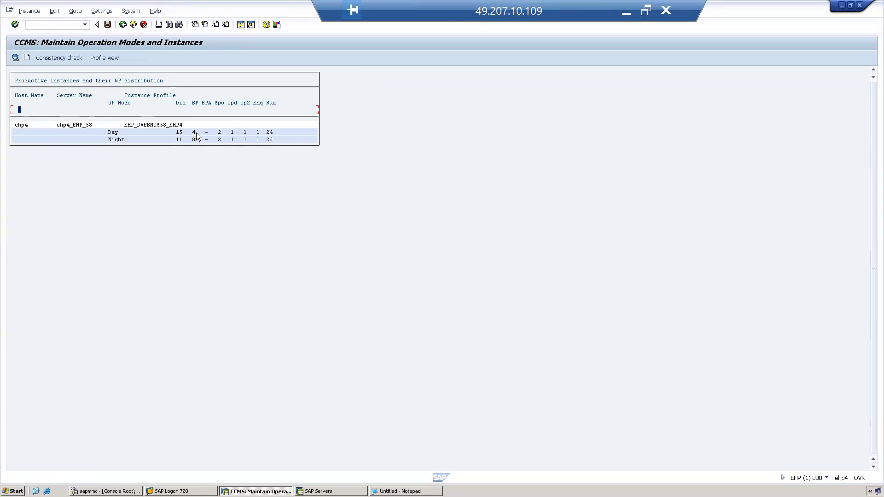
{"action": "left_click", "coordinate": [240, 24]}
- Run sm51, dismiss the security warning, and open ehp4_EHP_58's process overview
{"action": "type", "text": "sm51"}
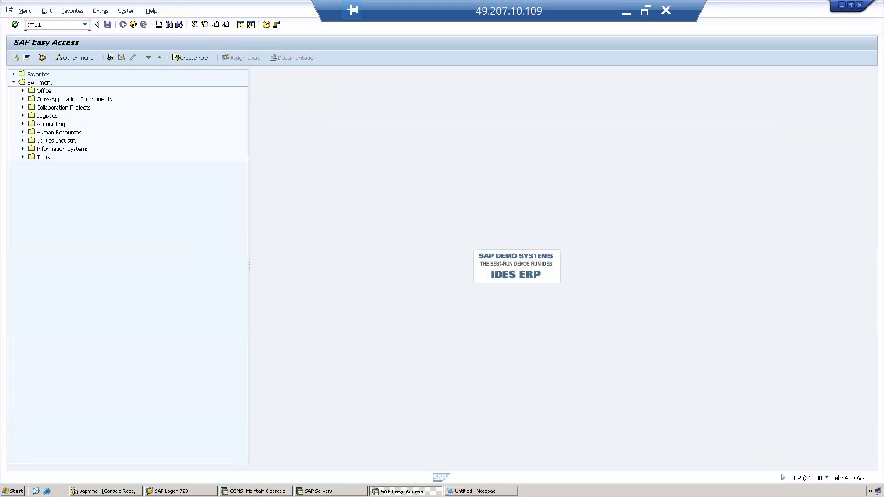
{"action": "key", "text": "Return"}
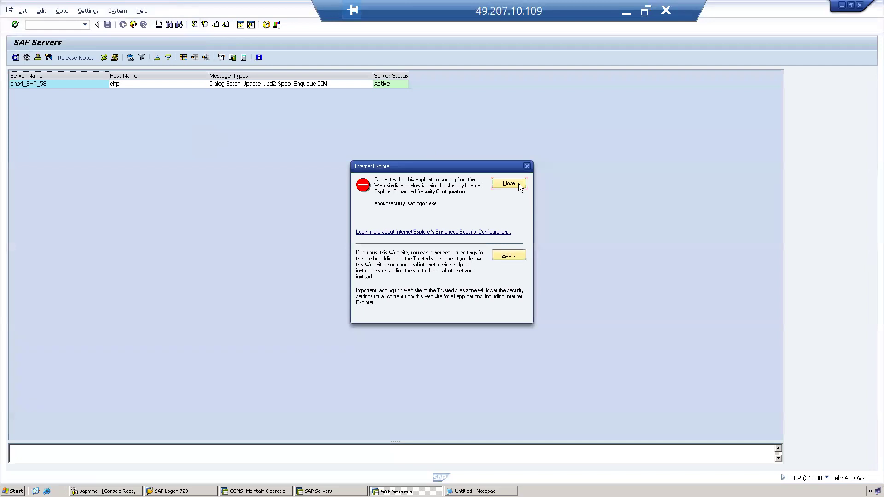
{"action": "left_click", "coordinate": [519, 184]}
{"action": "left_click", "coordinate": [39, 84]}
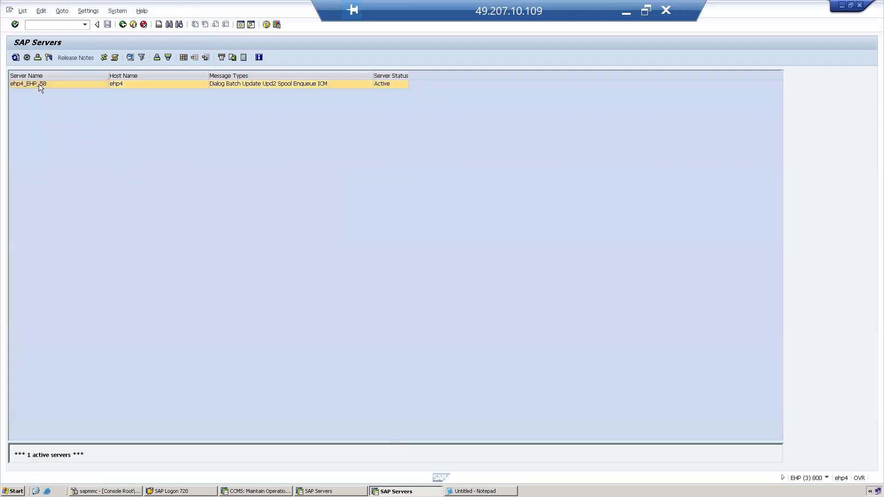
{"action": "double_click", "coordinate": [39, 84]}
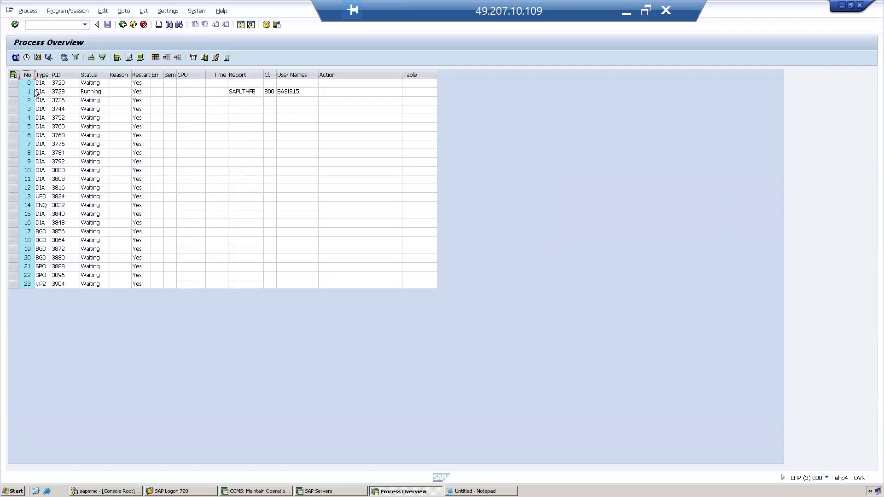
- Inspect dialog work processes 12, 15 and 16, then return to the SAP Servers list
{"action": "left_click", "coordinate": [43, 190]}
{"action": "left_click", "coordinate": [40, 215]}
{"action": "left_click", "coordinate": [41, 224]}
{"action": "left_click", "coordinate": [123, 24]}
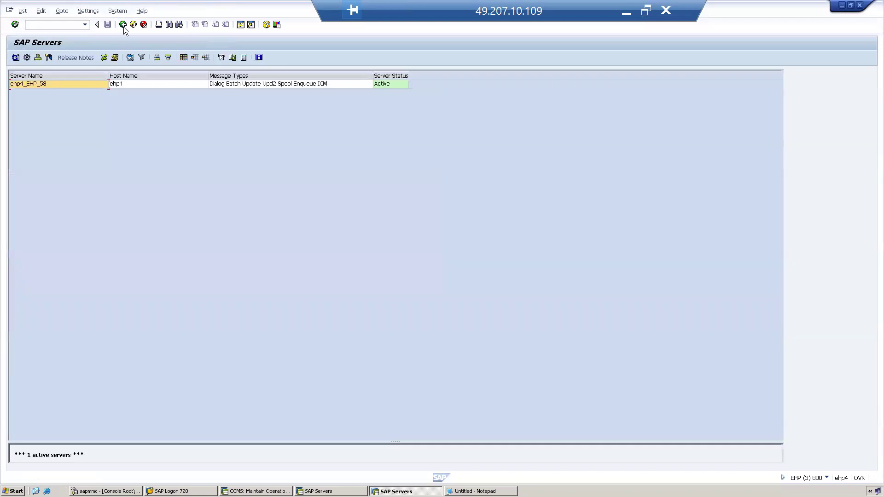